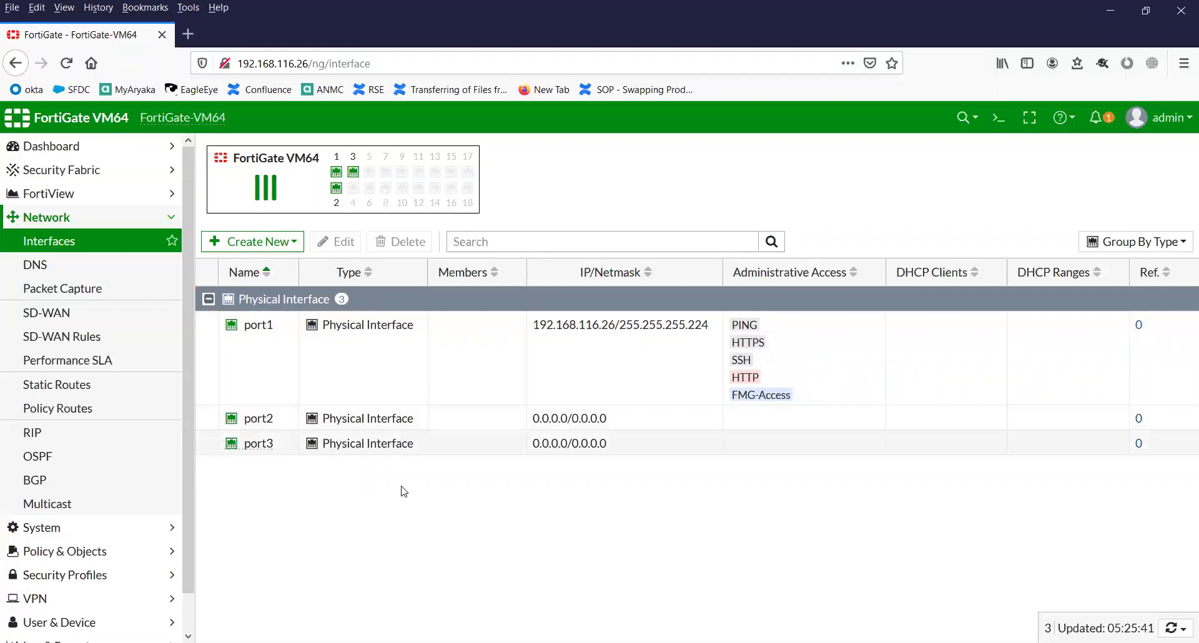
- Start a new interface named Switch-01 and set its type to Software Switch
left_click(261, 243)
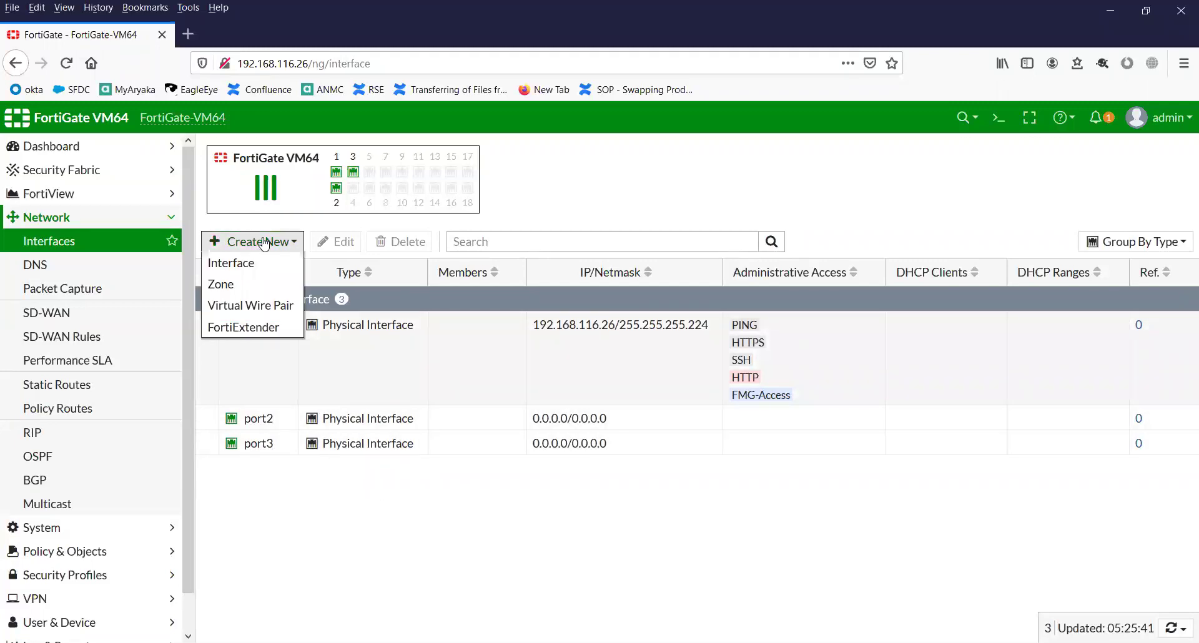
left_click(259, 269)
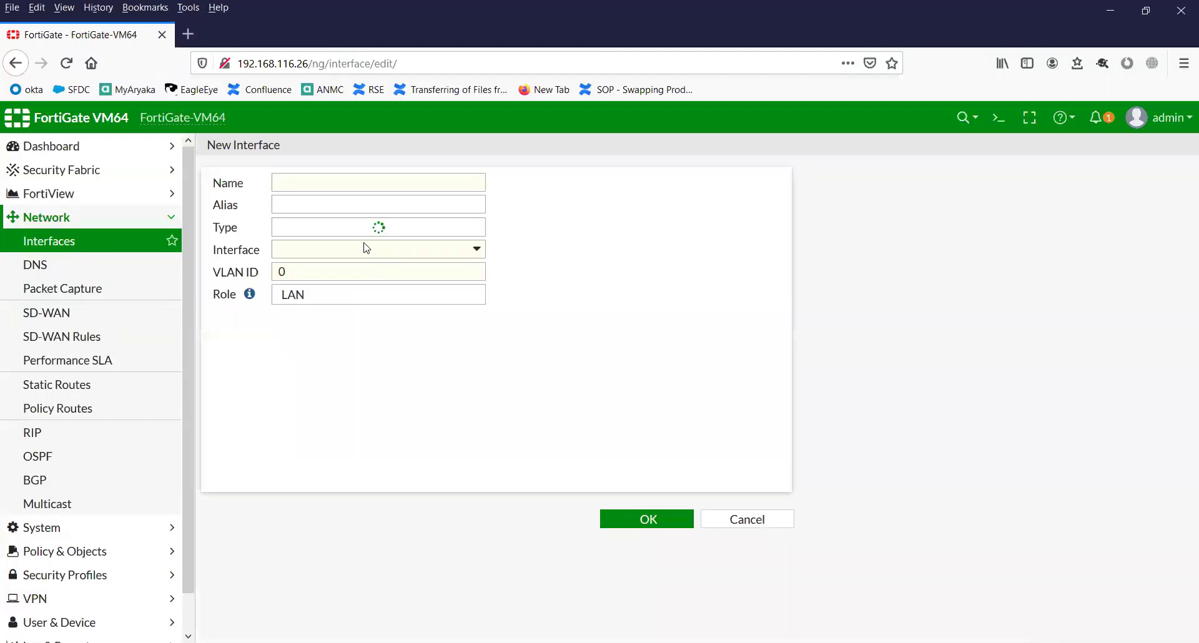
left_click(356, 183)
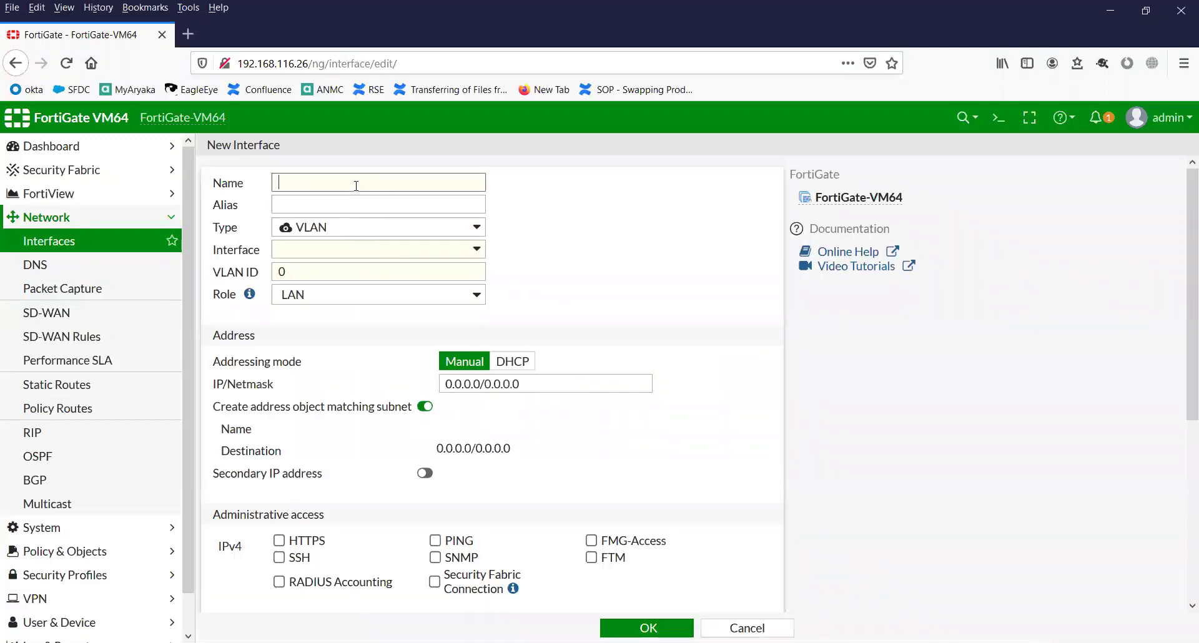
type("Swo")
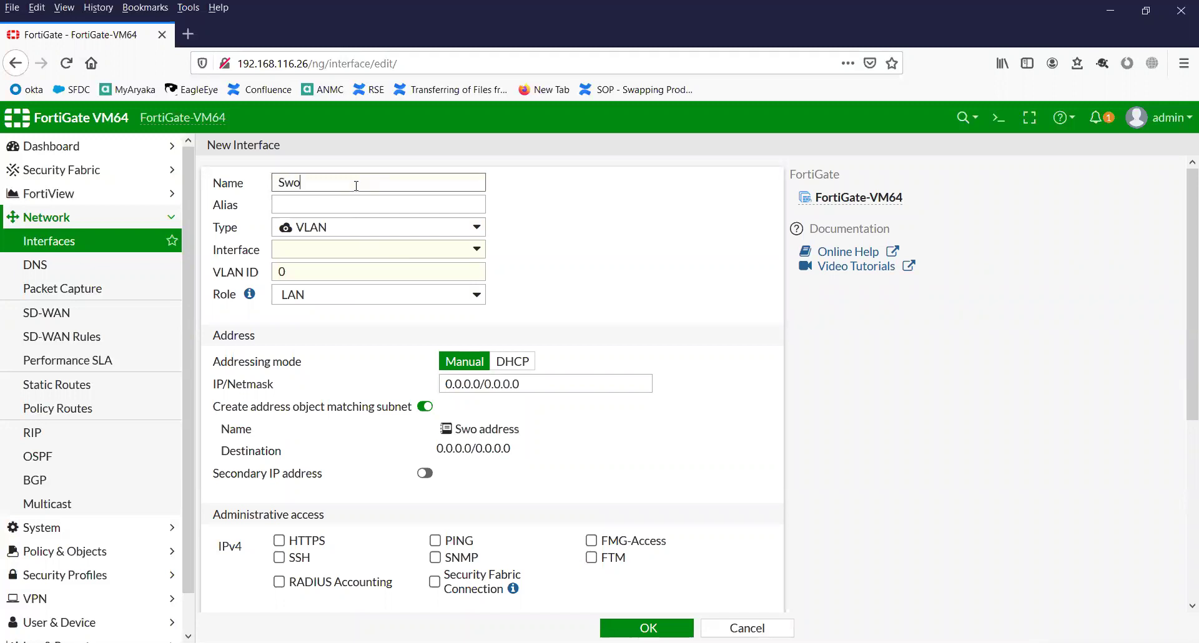
key("BackSpace")
type("itch-01")
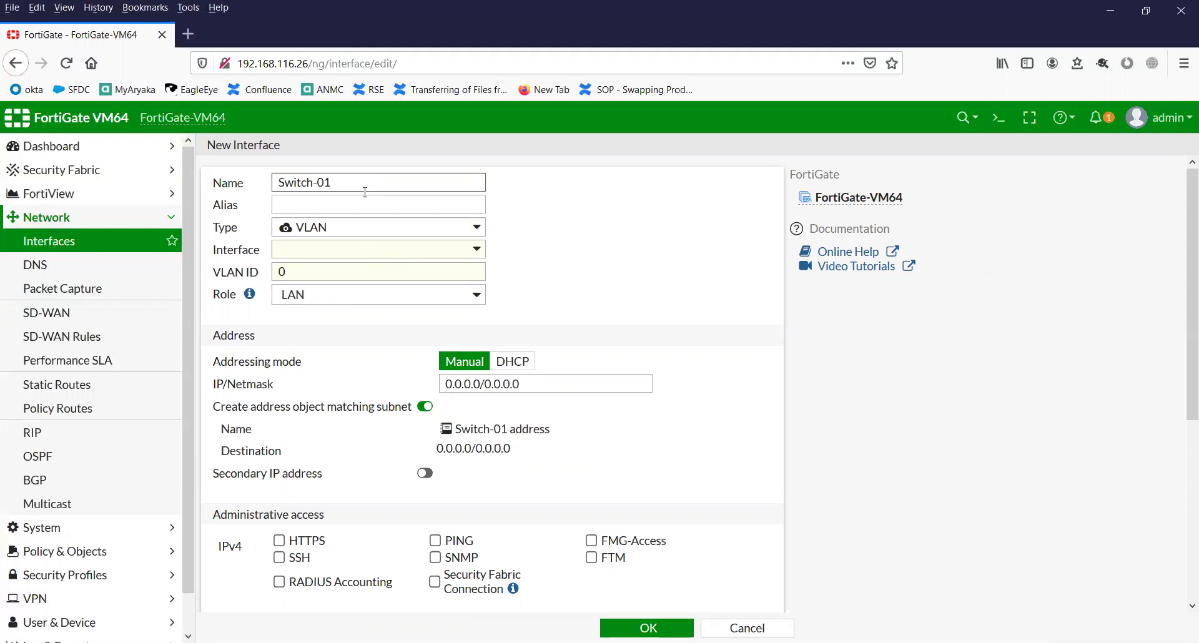
left_click(383, 229)
left_click(351, 328)
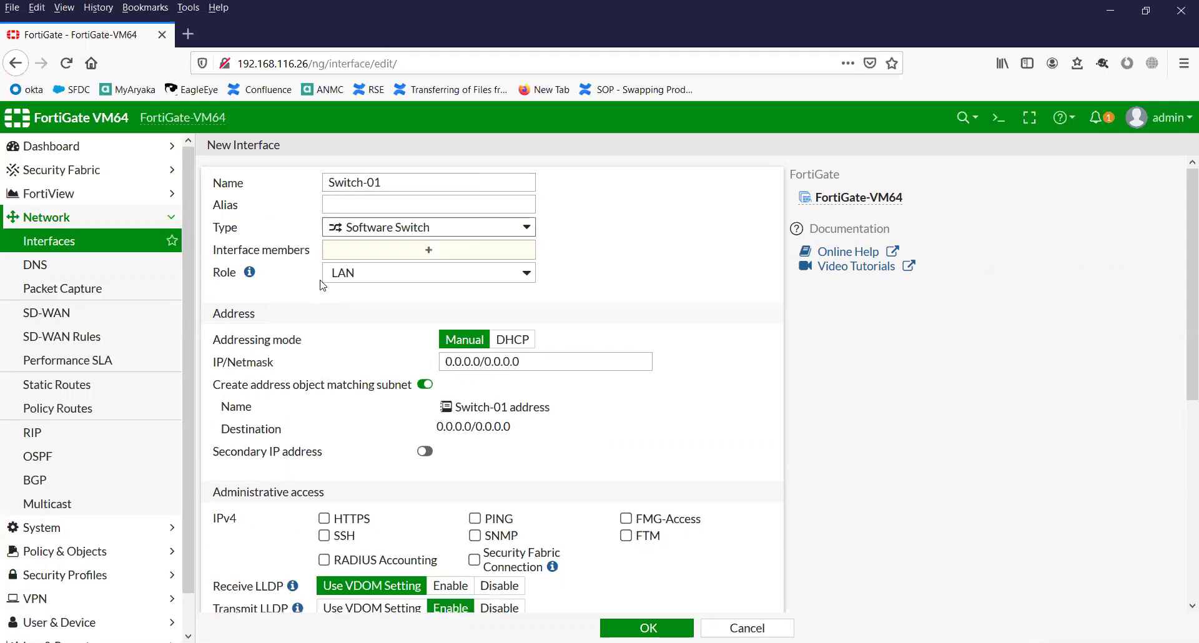
- Add port2 and port3 as interface members and set the IP/Netmask to 10.1.1.1/24
left_click(394, 253)
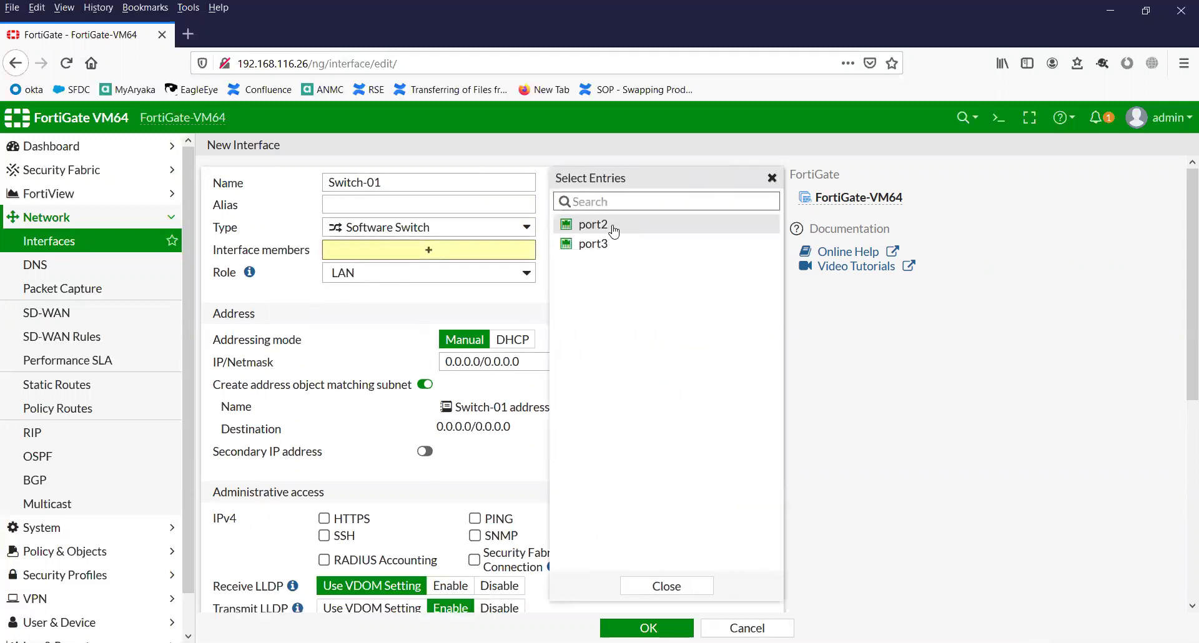
left_click(587, 224)
left_click(615, 245)
left_click(400, 283)
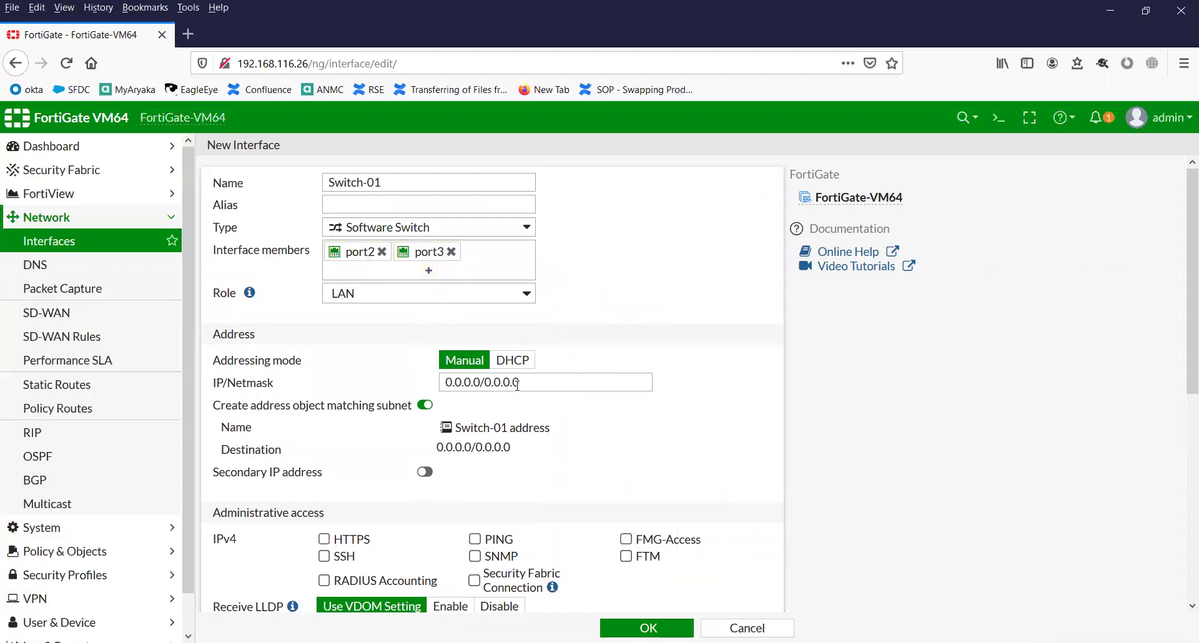
left_click_drag(526, 384, 435, 379)
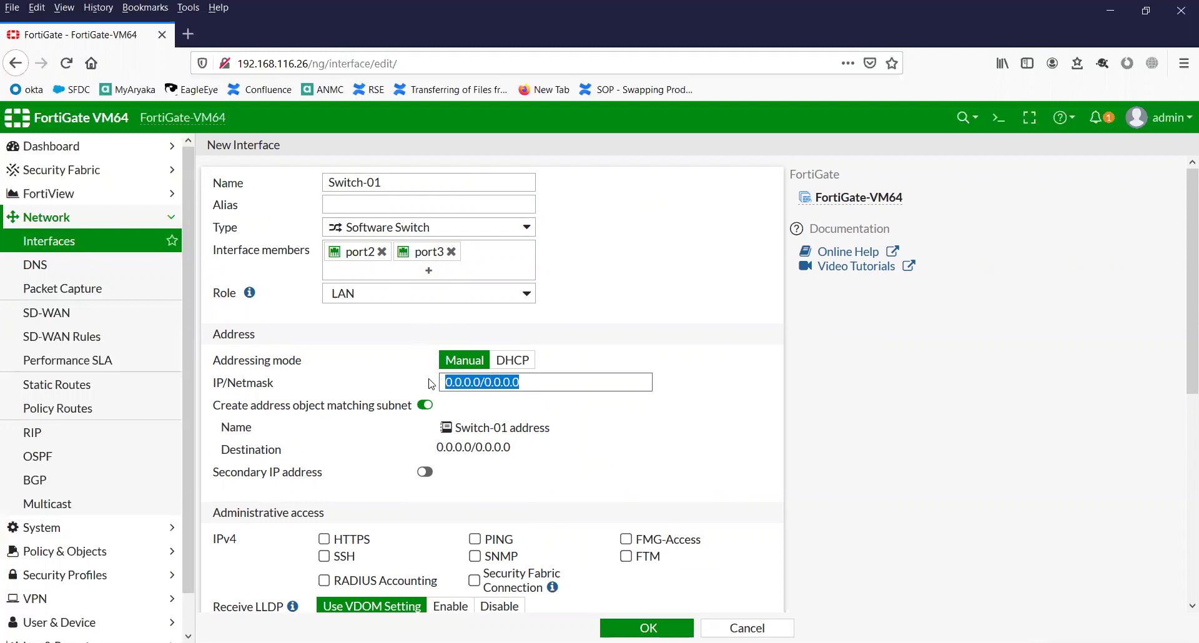
type("10.1.1.1/24")
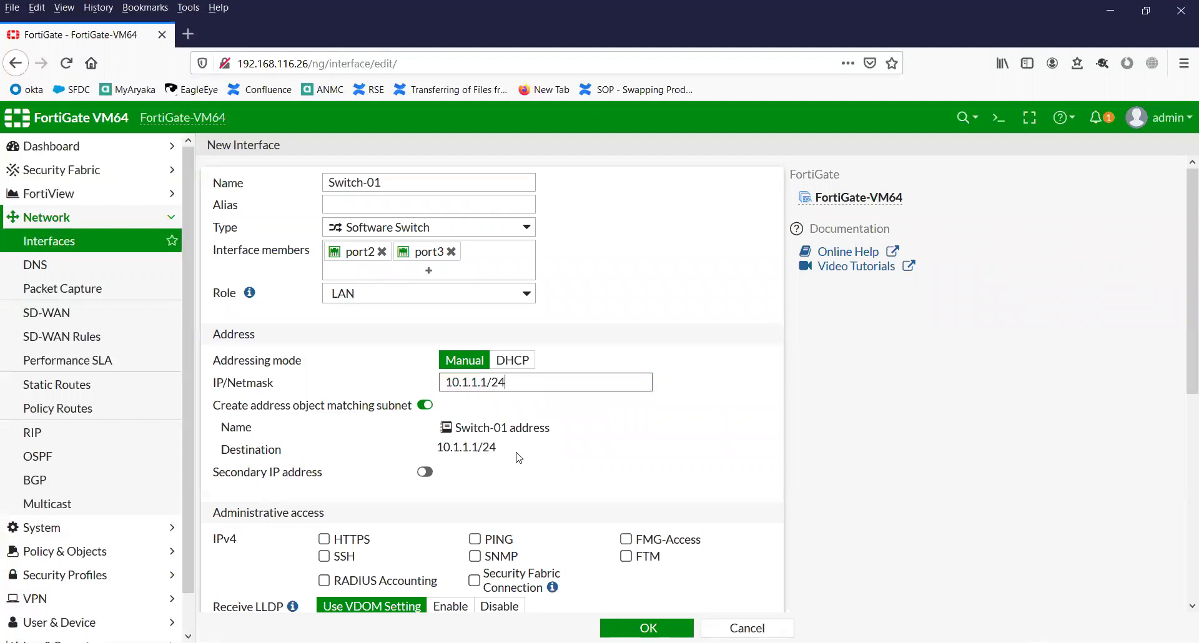
- Enable the DHCP server with its proposed address range and save the new software switch
scroll(459, 452, "down", 4)
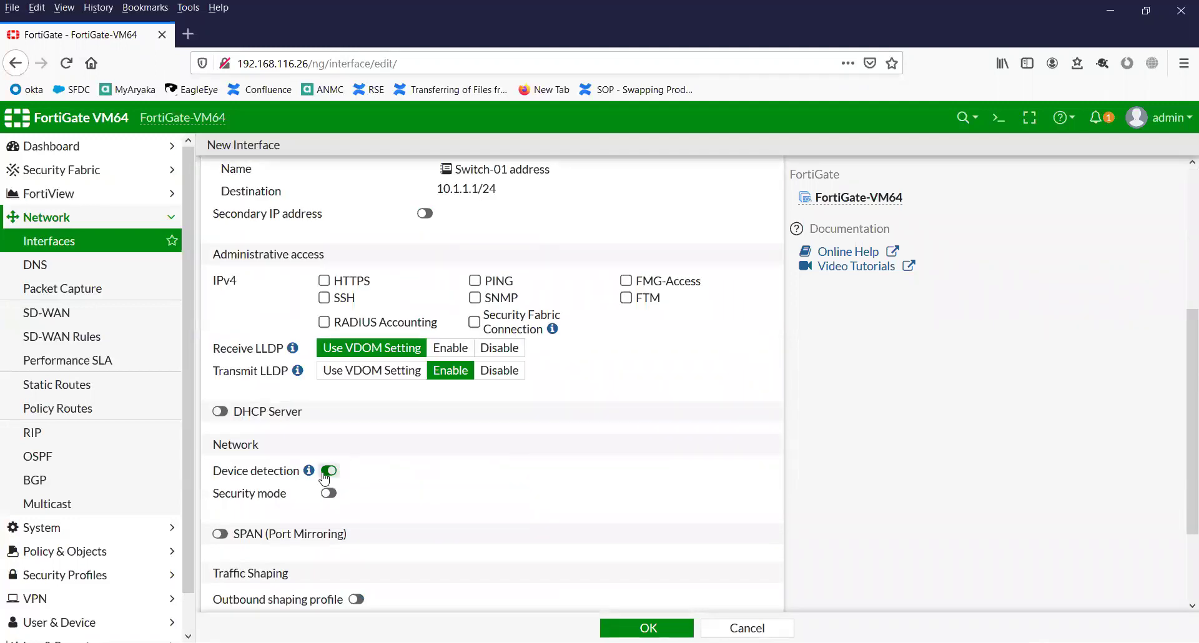
left_click(220, 411)
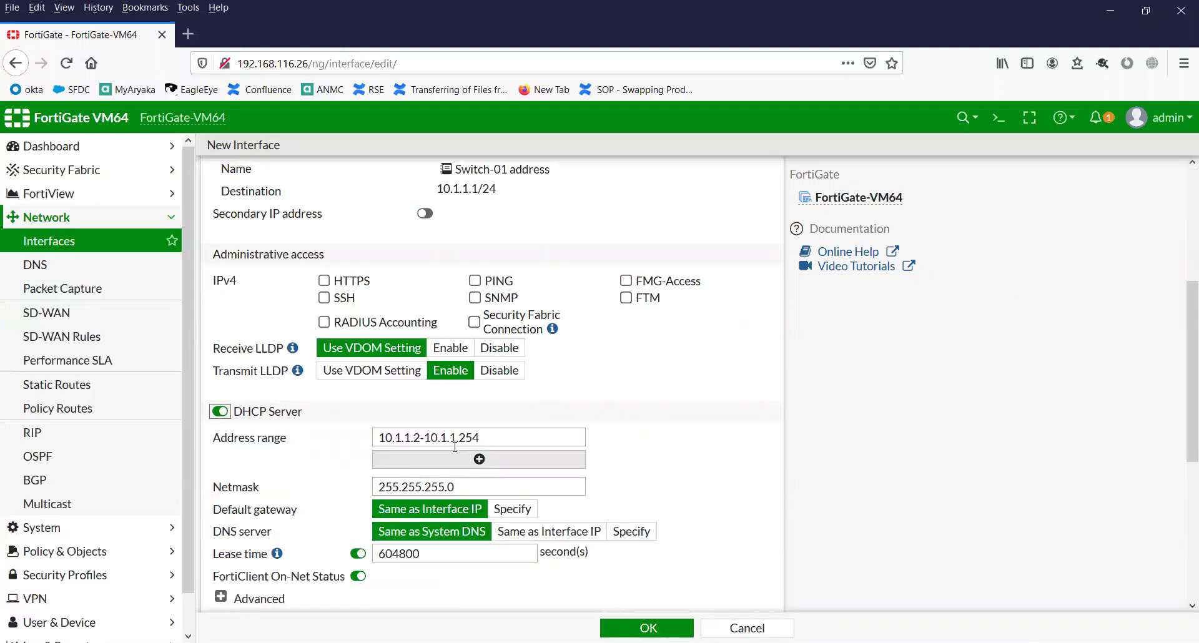
left_click_drag(378, 438, 484, 439)
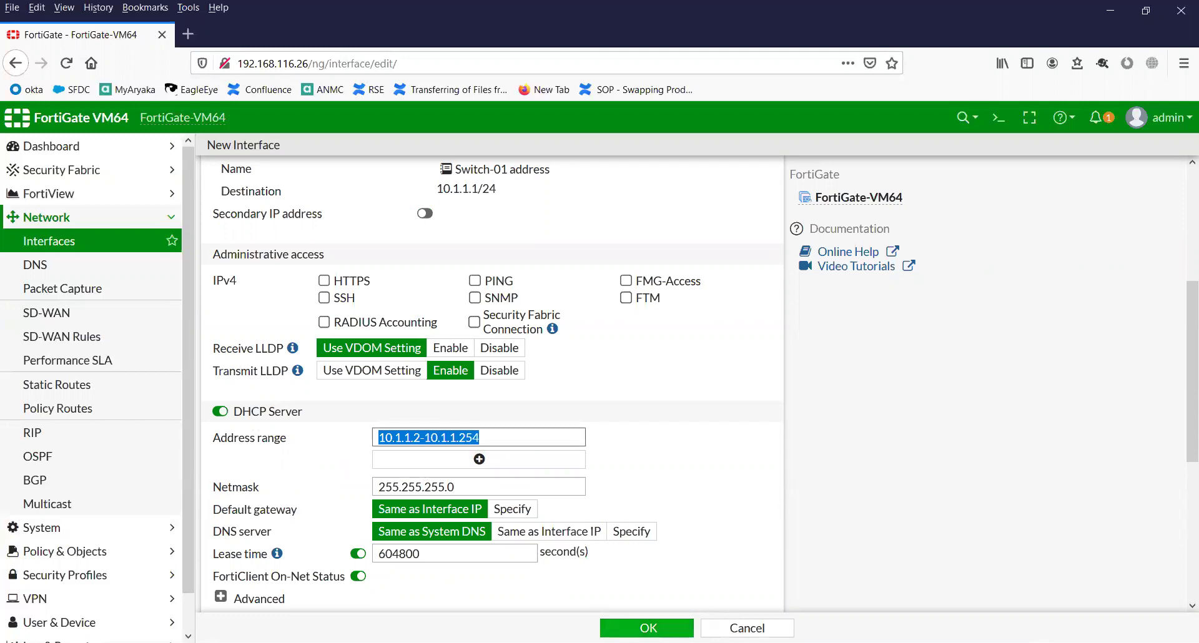
scroll(631, 498, "up", 4)
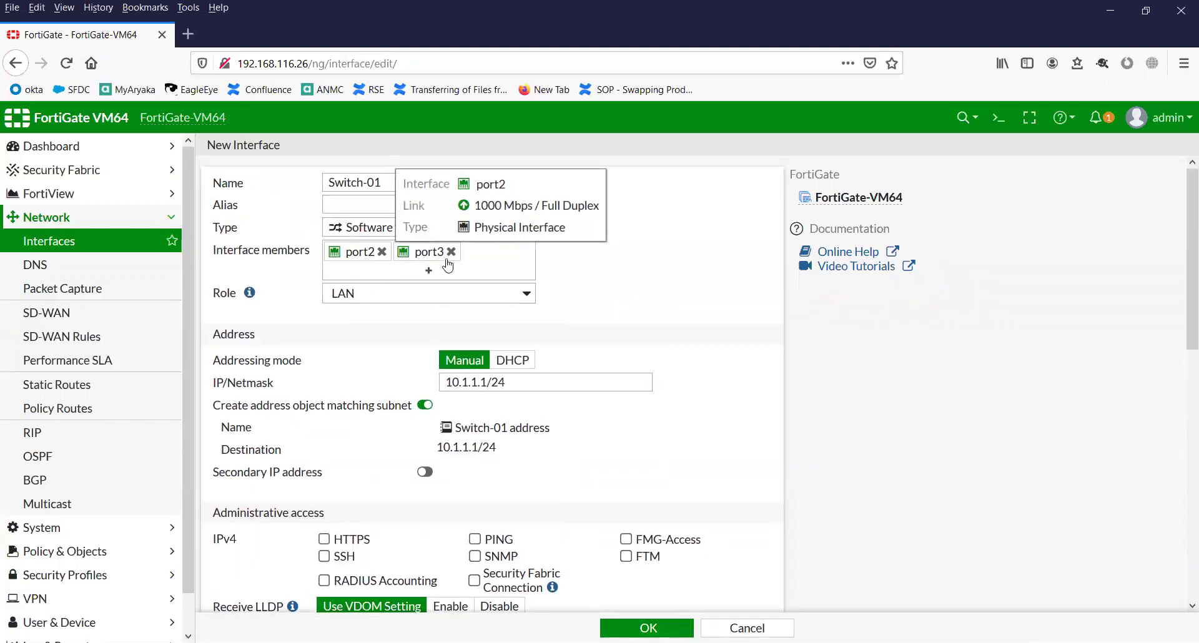
scroll(637, 449, "down", 4)
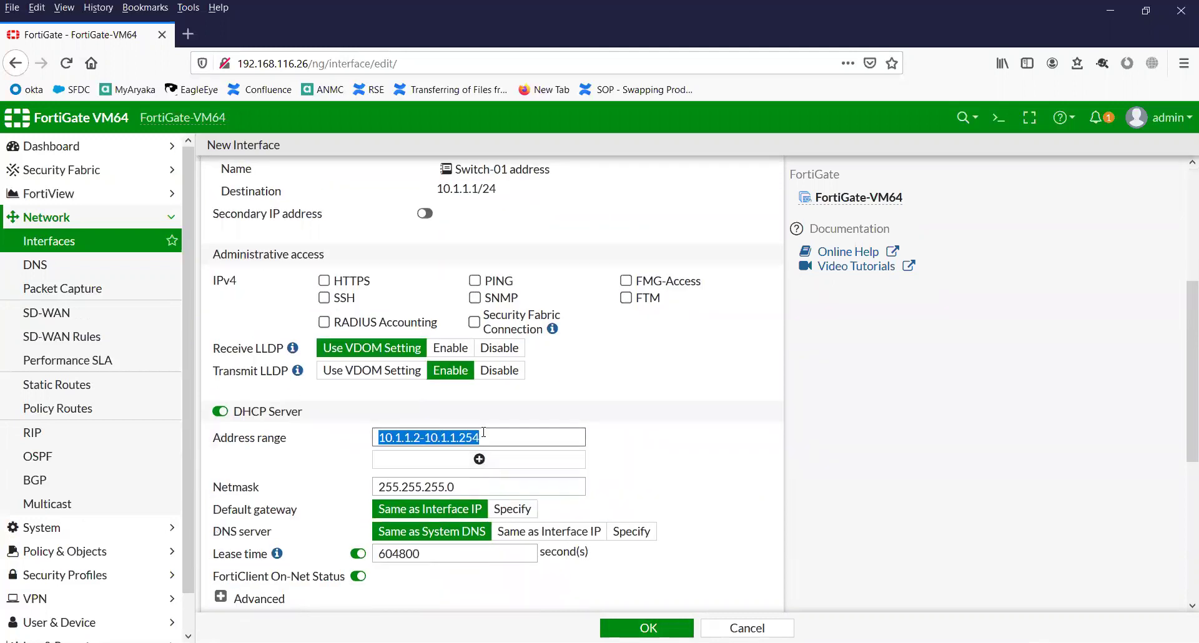
key("End")
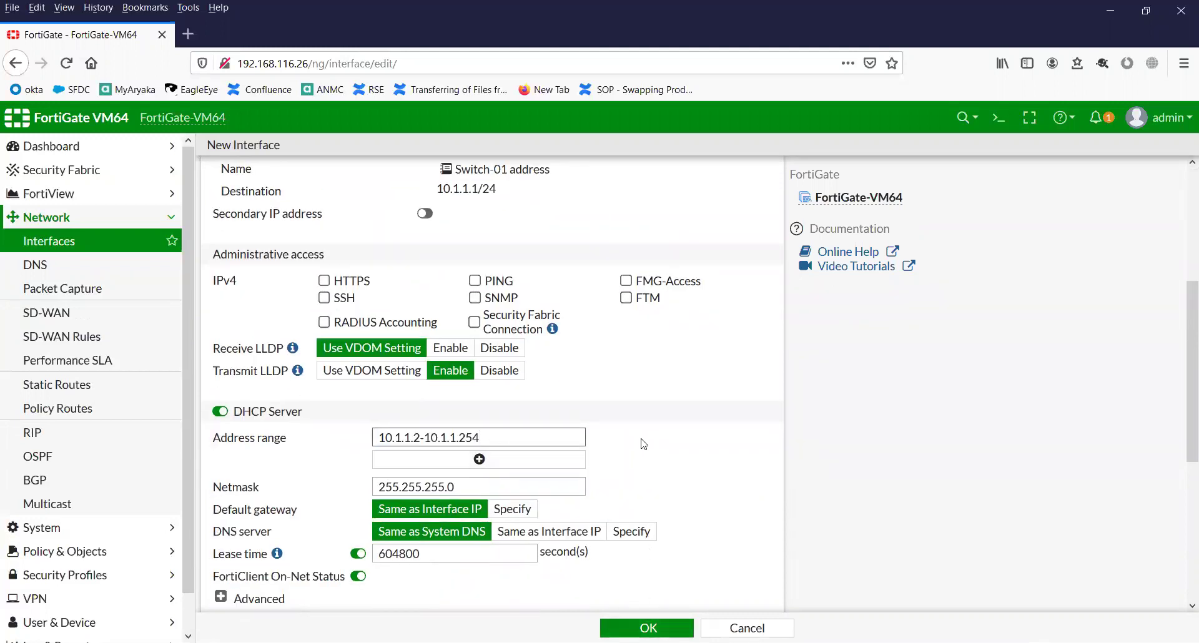
scroll(643, 444, "up", 4)
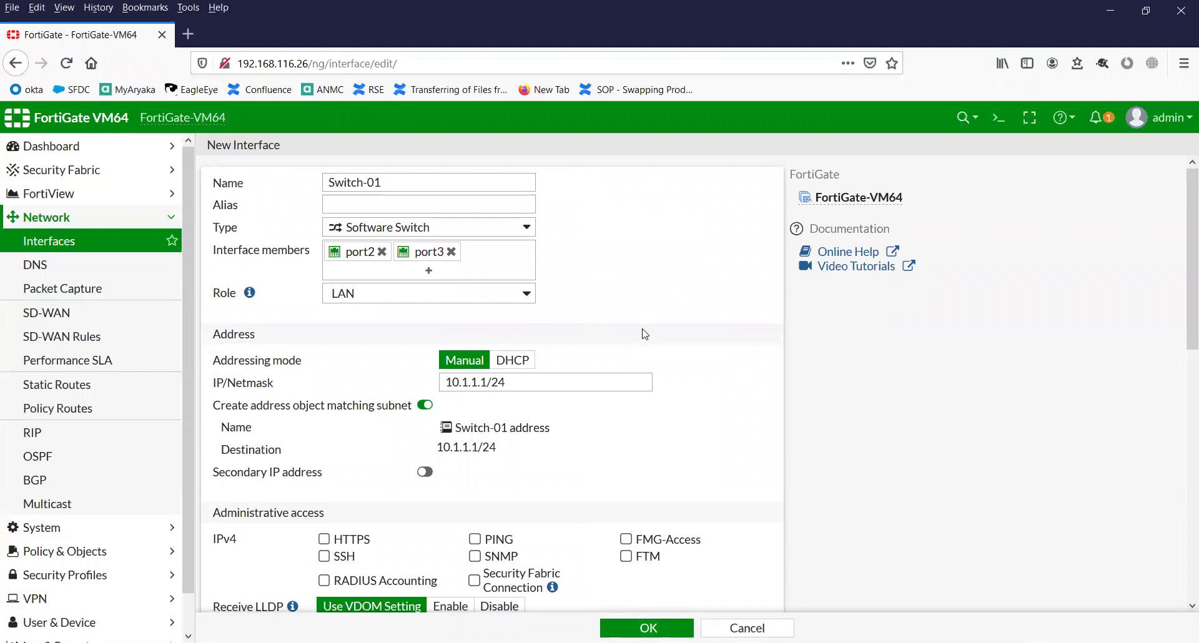
scroll(645, 334, "down", 6)
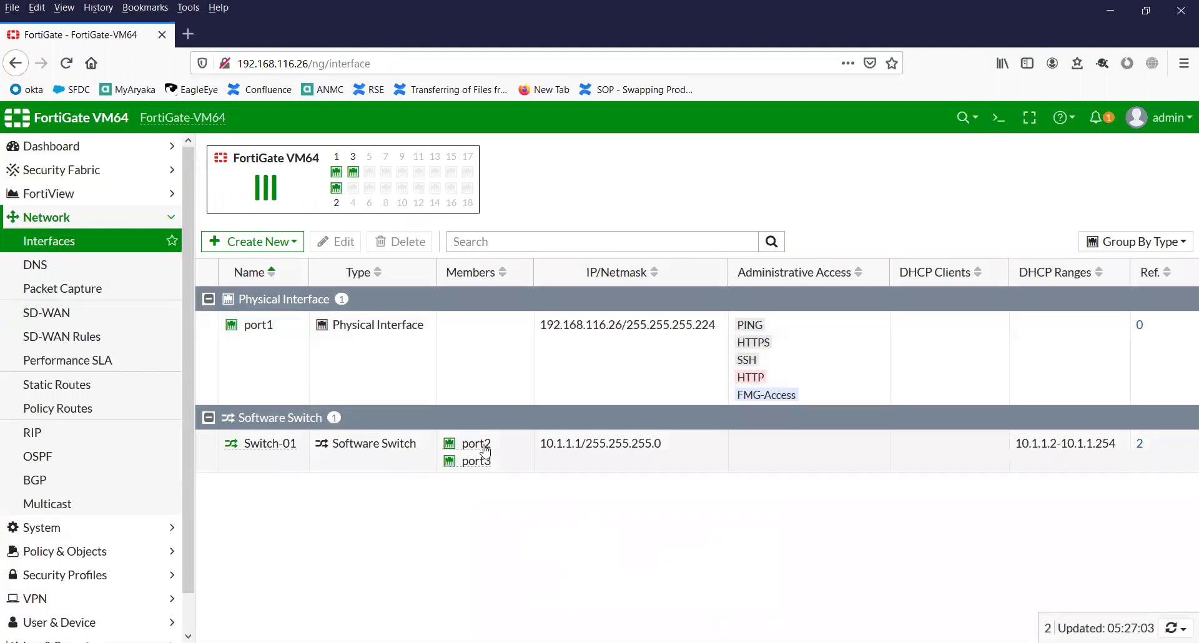
- Open the Switch-01 software switch for editing and change its addressing mode to DHCP
left_click(403, 461)
left_click(344, 243)
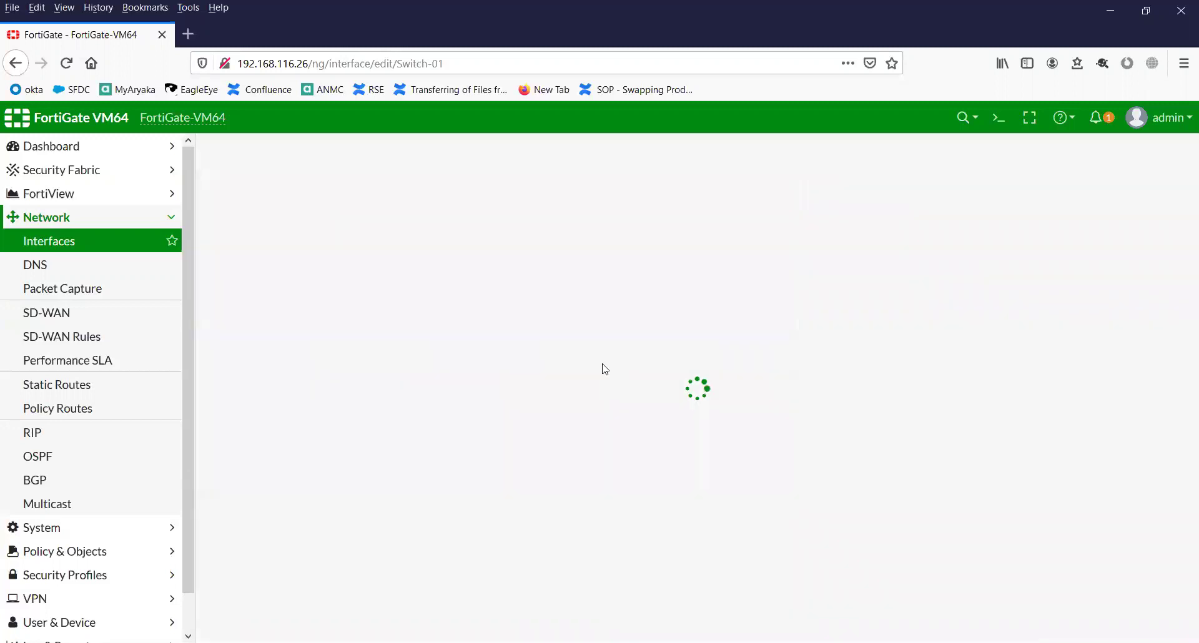
left_click(530, 368)
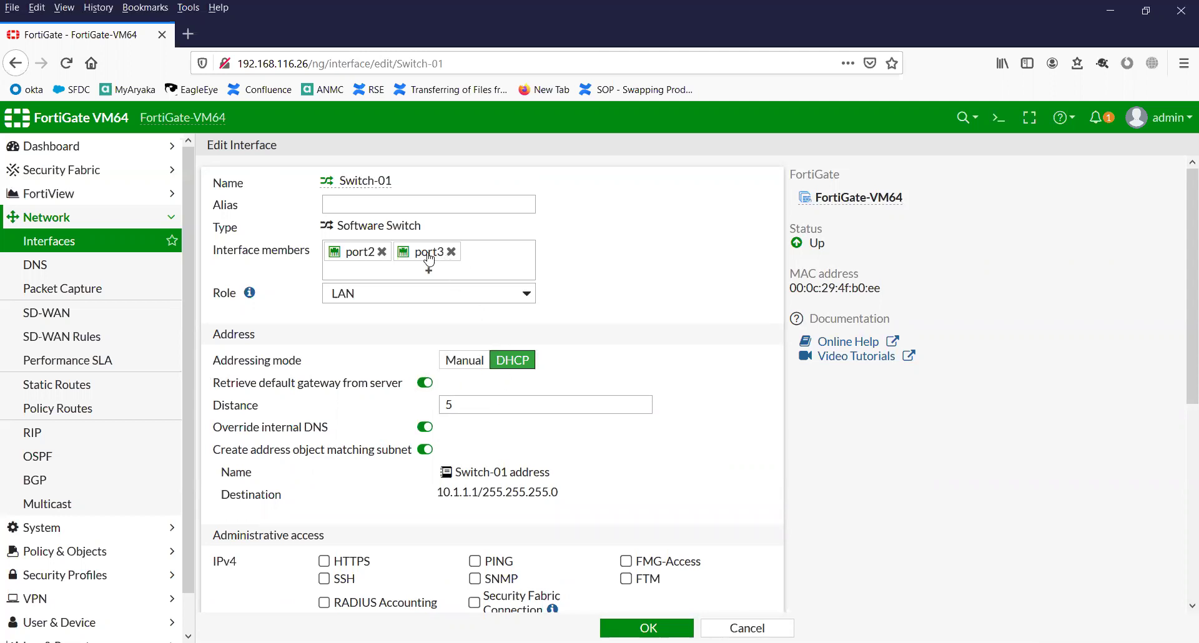
- Review Switch-01's member ports, DHCP addressing options, administrative access and network settings
mouse_move(429, 262)
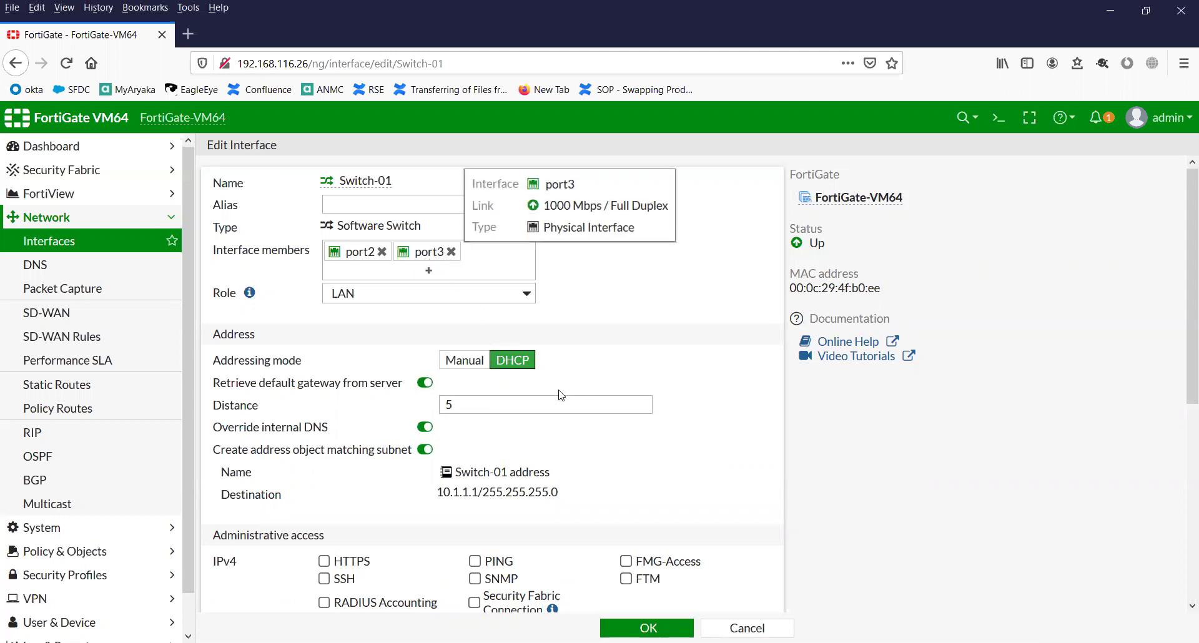
scroll(562, 397, "down", 2)
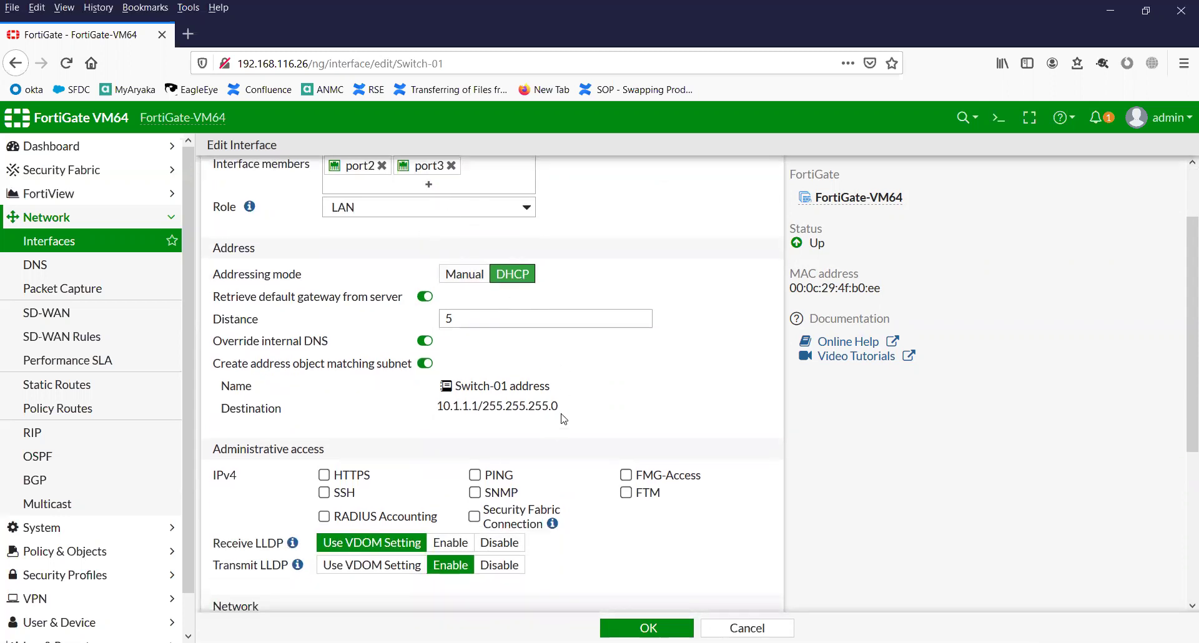
scroll(589, 396, "down", 5)
scroll(571, 393, "up", 7)
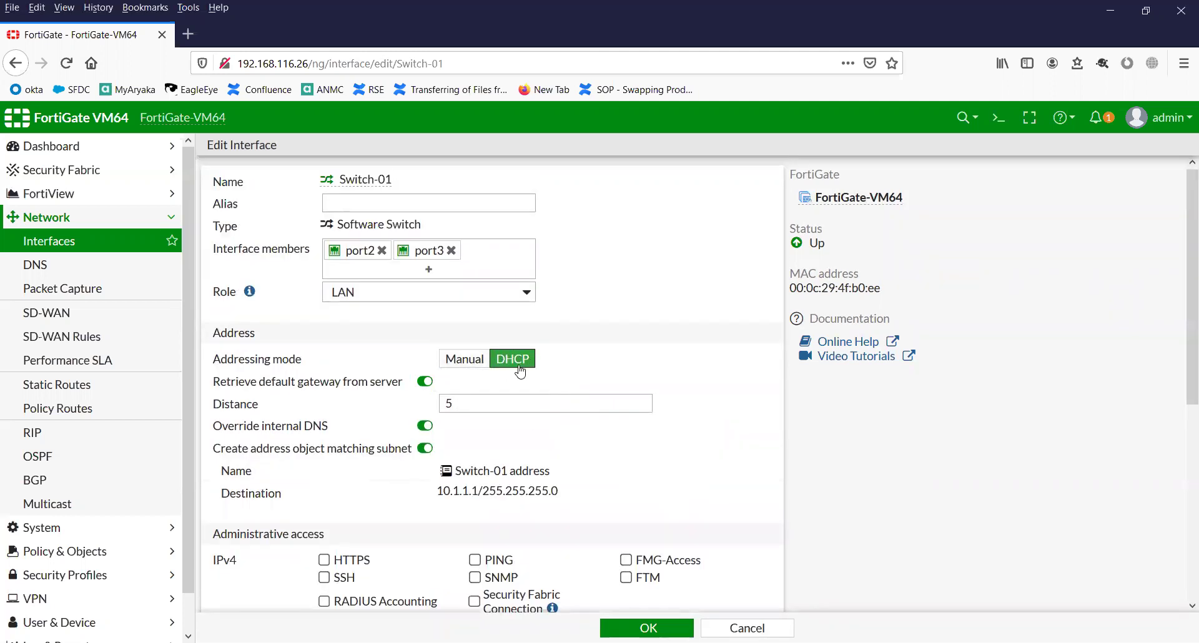
scroll(519, 372, "down", 5)
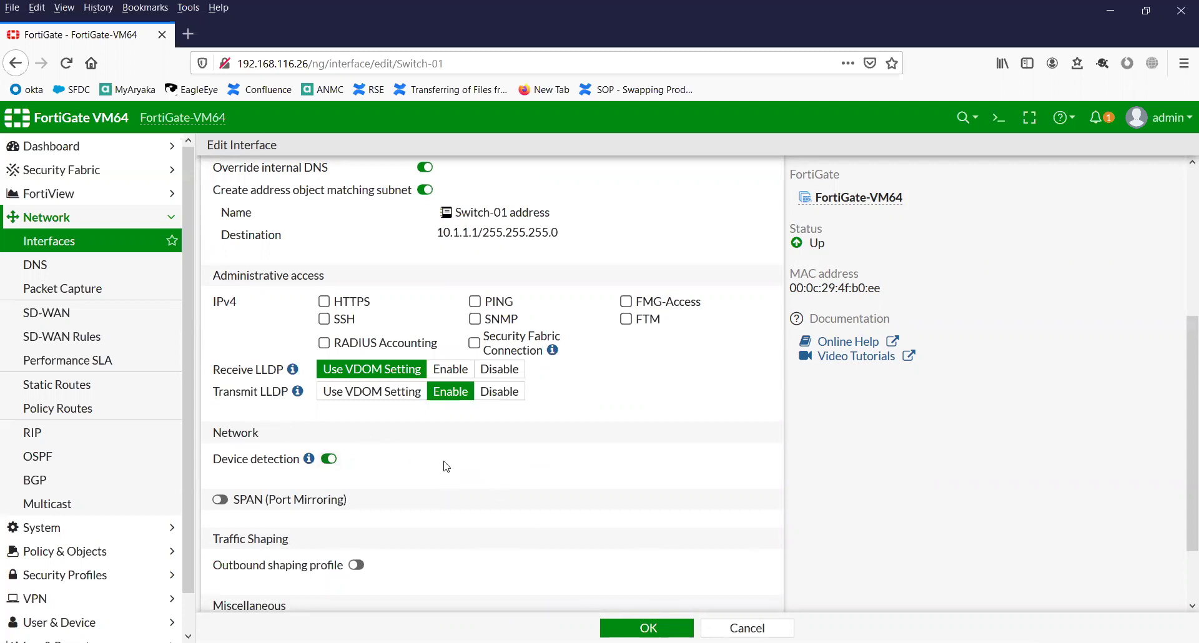
scroll(528, 437, "up", 5)
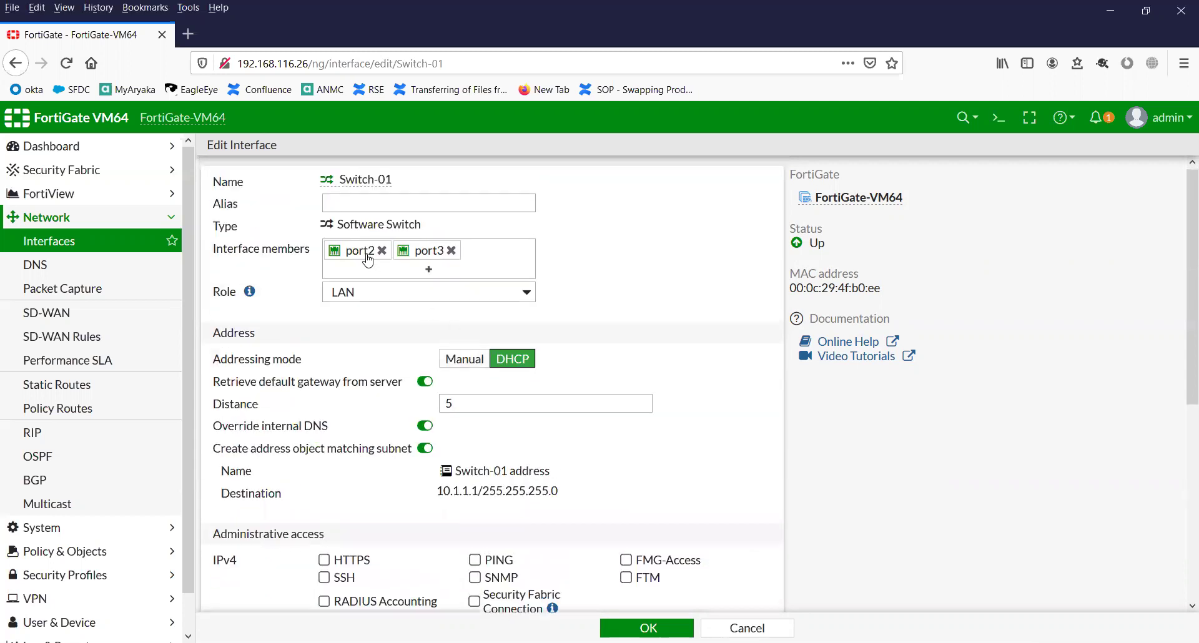
mouse_move(366, 261)
scroll(647, 491, "down", 3)
scroll(407, 295, "up", 3)
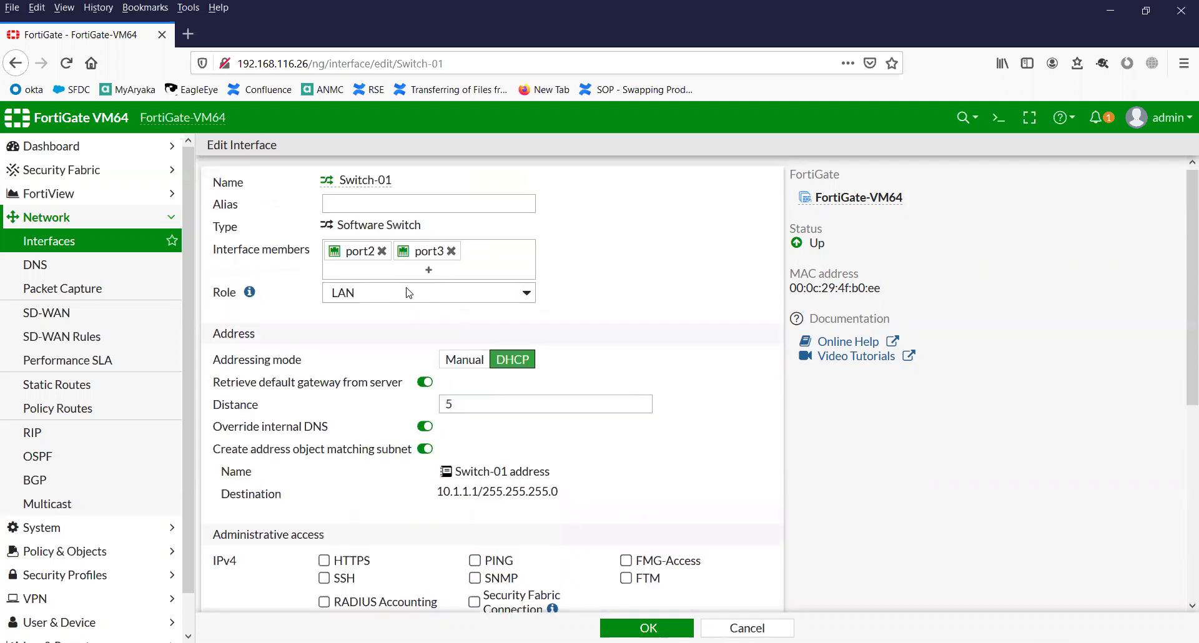
scroll(629, 529, "down", 3)
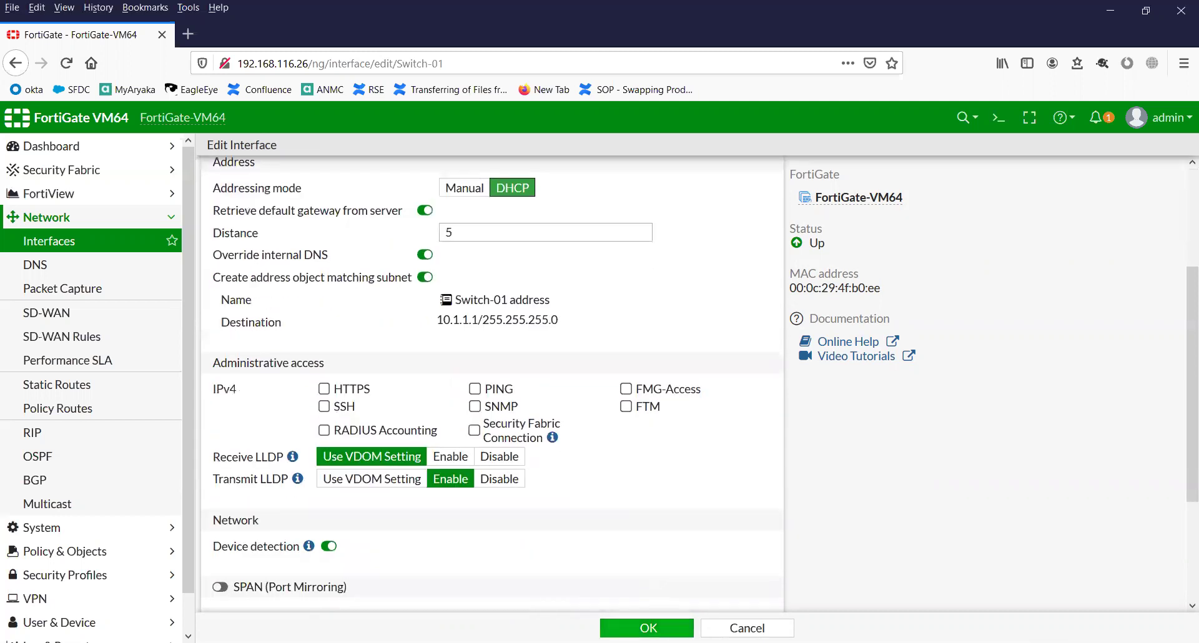
- Save the Switch-01 addressing change and refresh the interface list
left_click(649, 628)
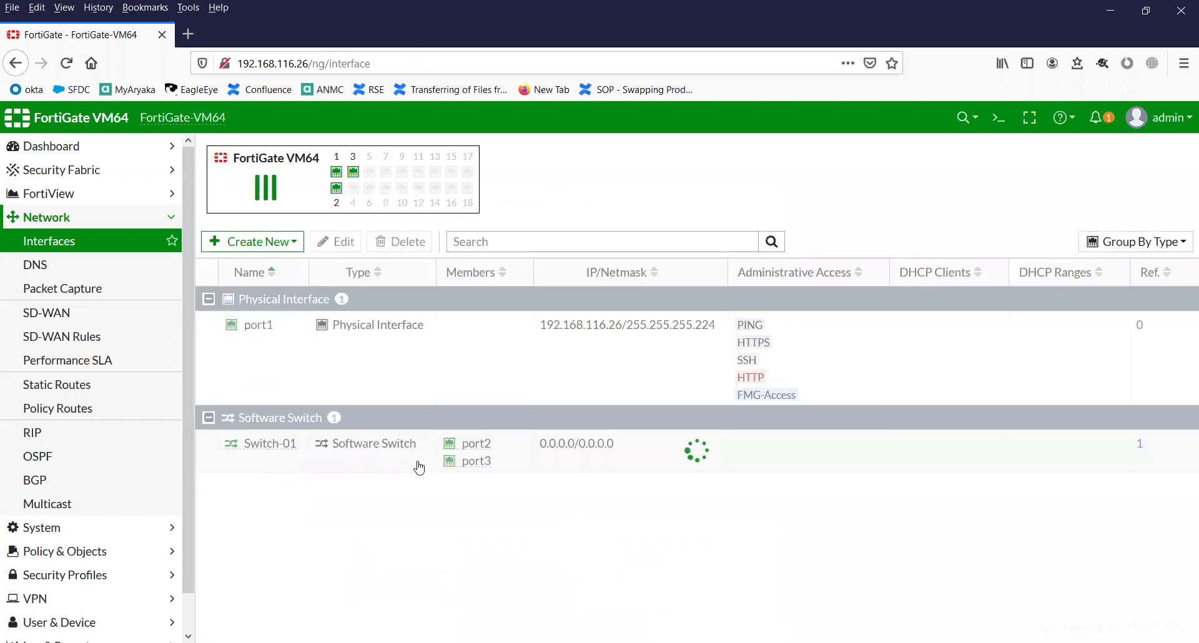
left_click(110, 241)
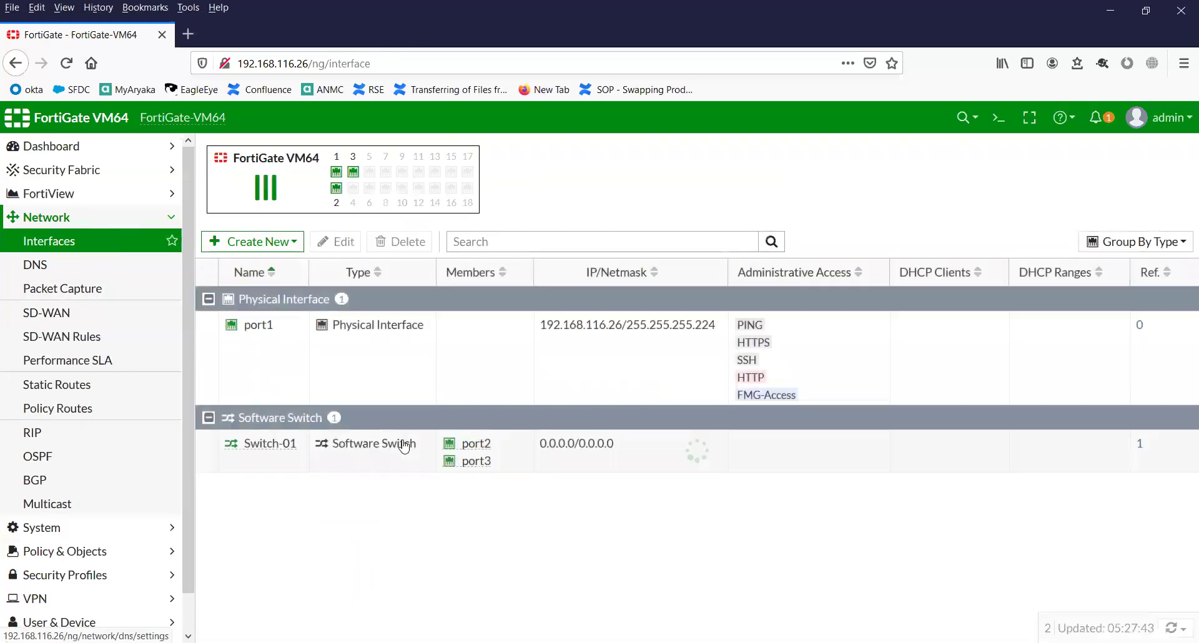
left_click(123, 248)
left_click(123, 248)
left_click(123, 248)
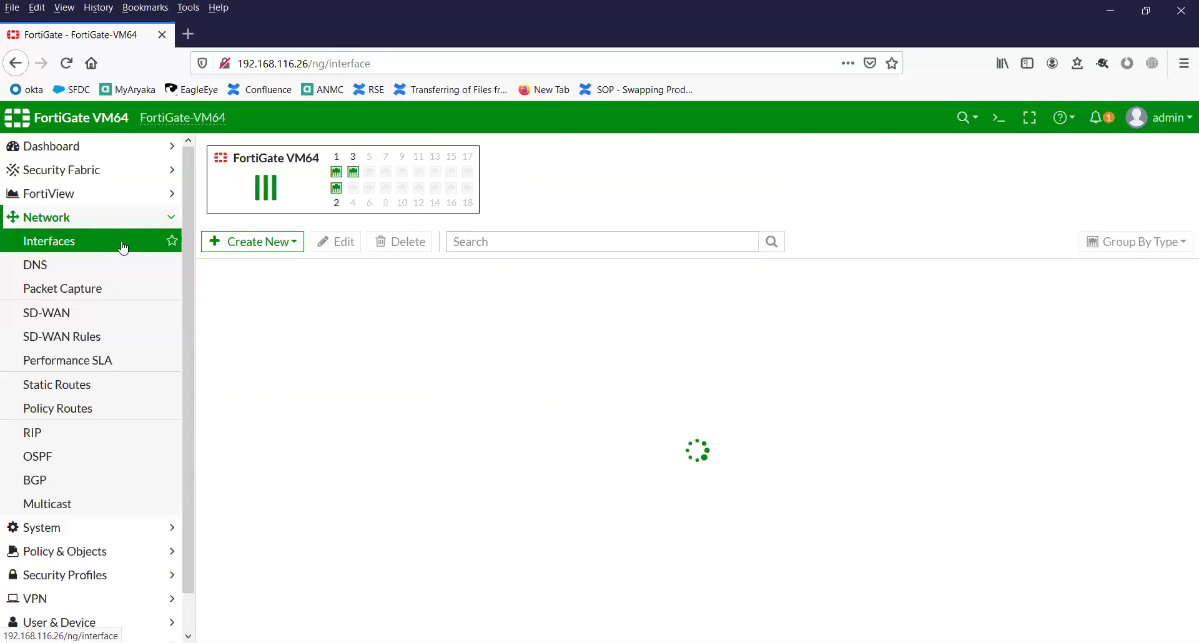
left_click(123, 248)
left_click(123, 248)
- Reopen Switch-01 for editing, check its obtained IP address and renew the DHCP lease
left_click(289, 466)
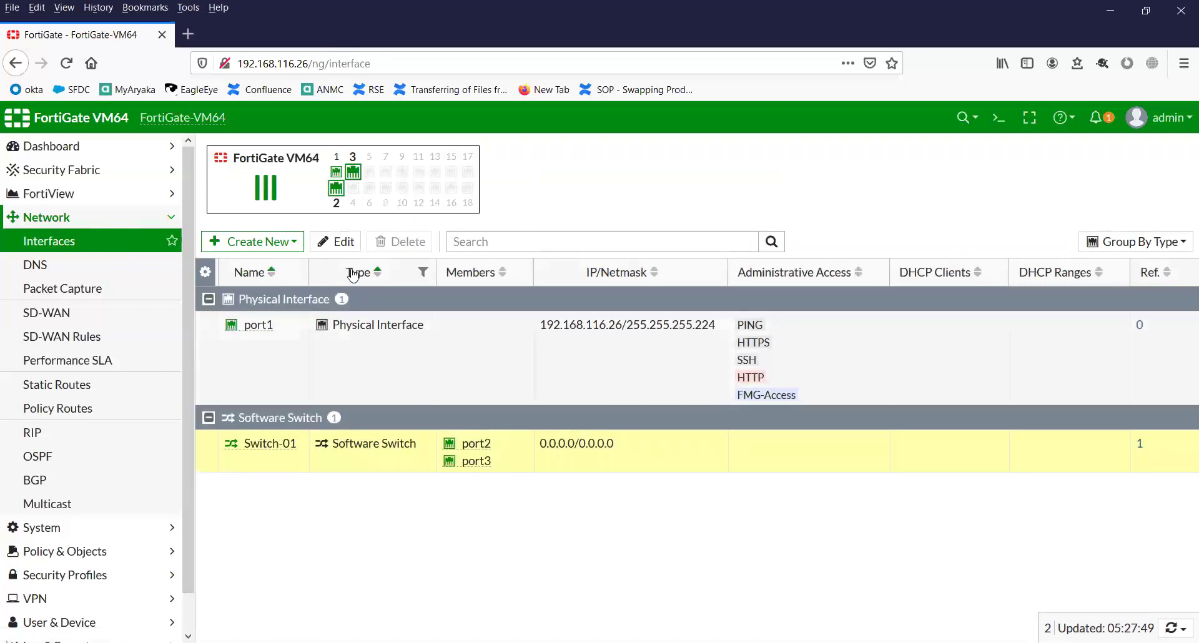
left_click(352, 249)
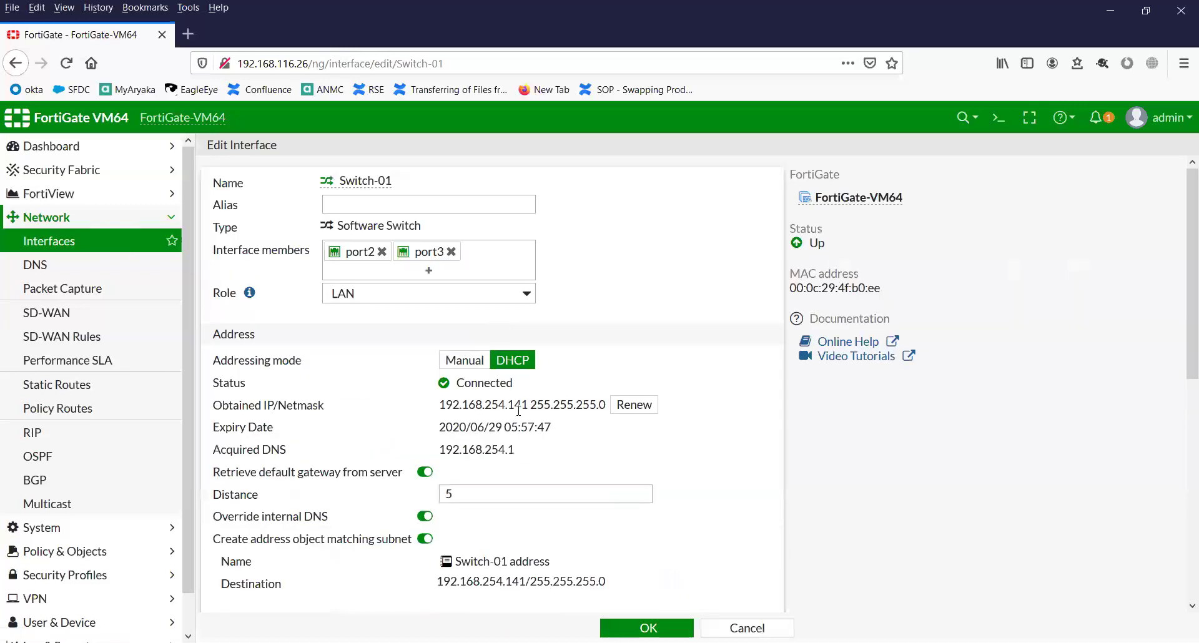
left_click_drag(440, 407, 527, 417)
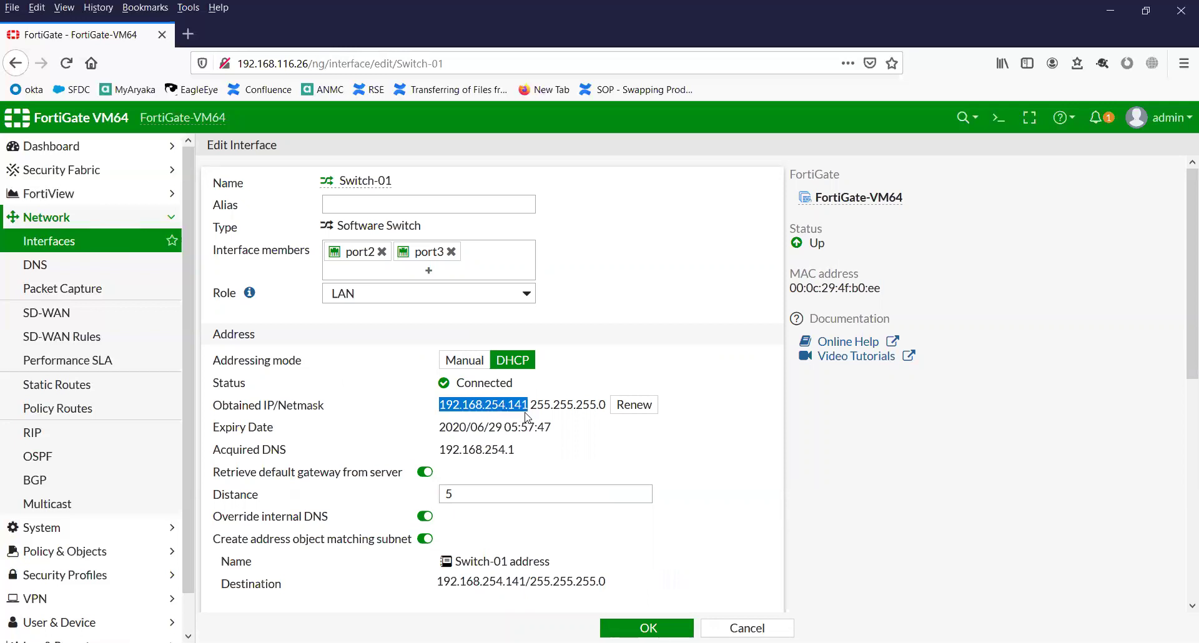
left_click(632, 406)
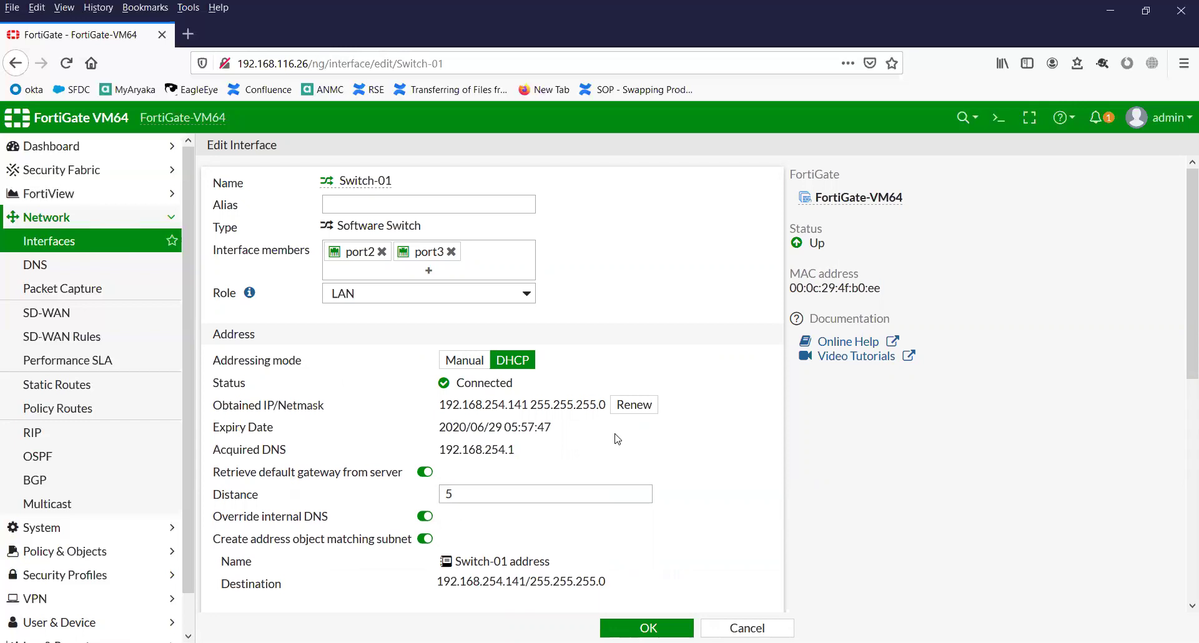
mouse_move(361, 260)
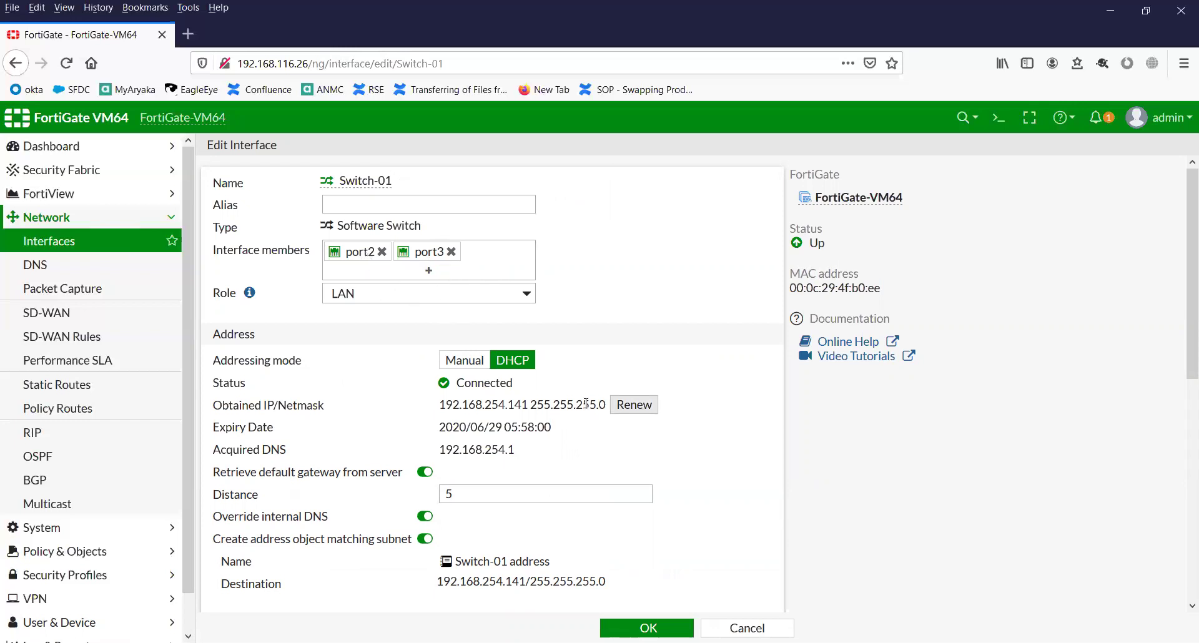
- Renew Switch-01's DHCP lease and save the interface settings
left_click(629, 404)
left_click(637, 626)
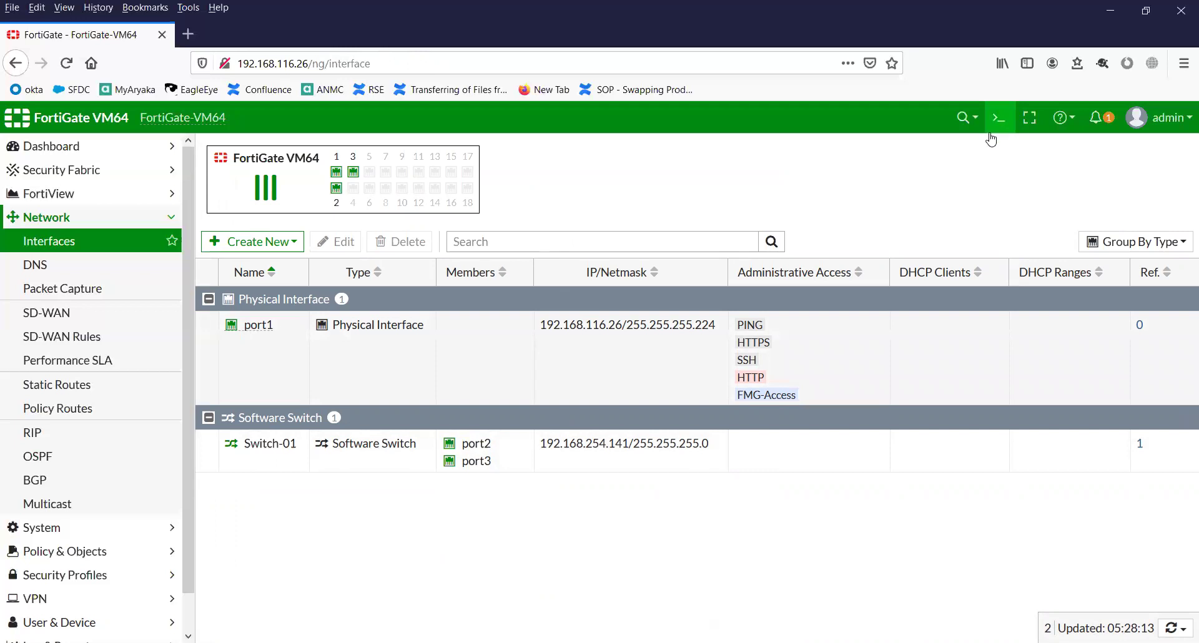
- Open the CLI console, enter config sys switch-interface and show the software switch configuration
left_click(998, 118)
key("Return")
key("Return")
key("Return")
key("Return")
key("Return")
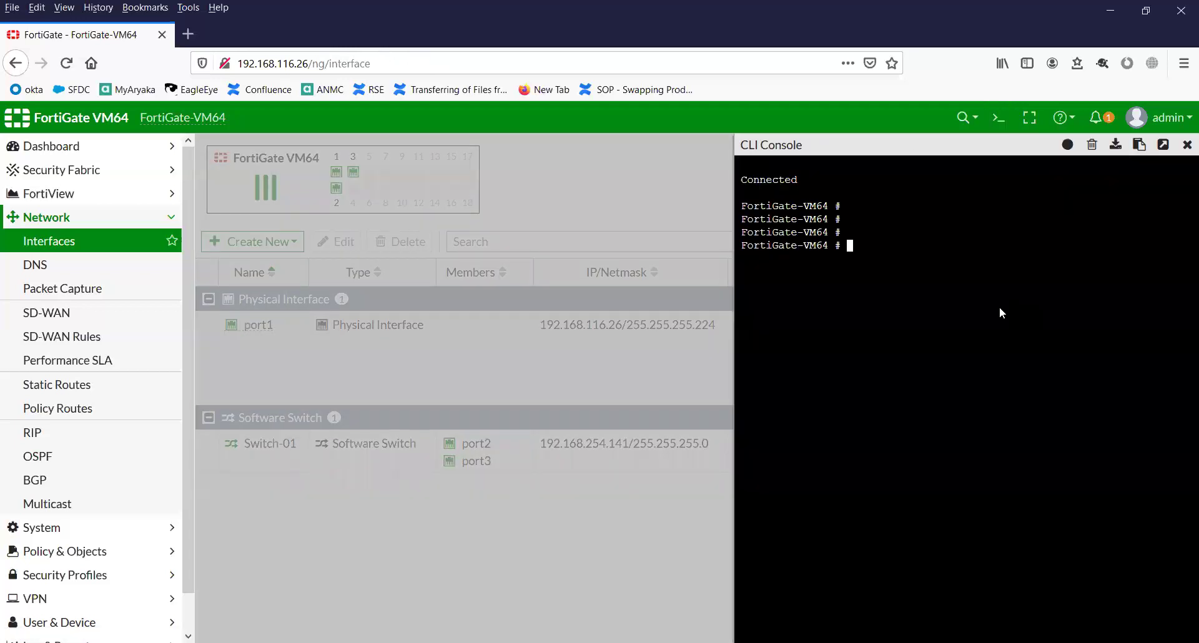
type("config")
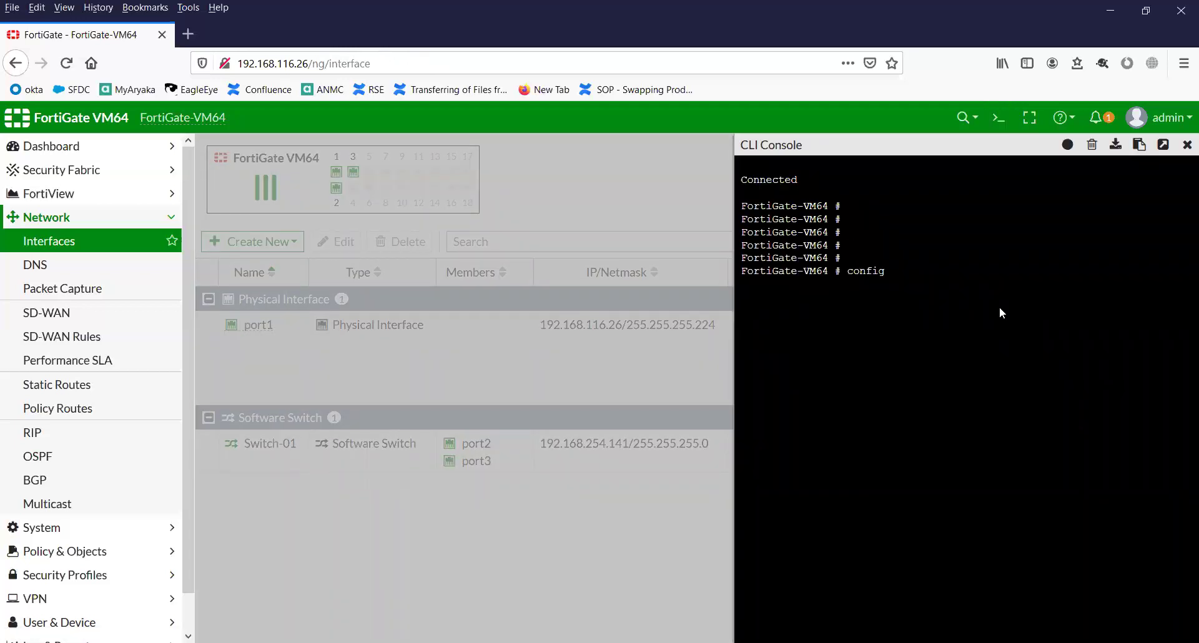
type(" sys switch-interface")
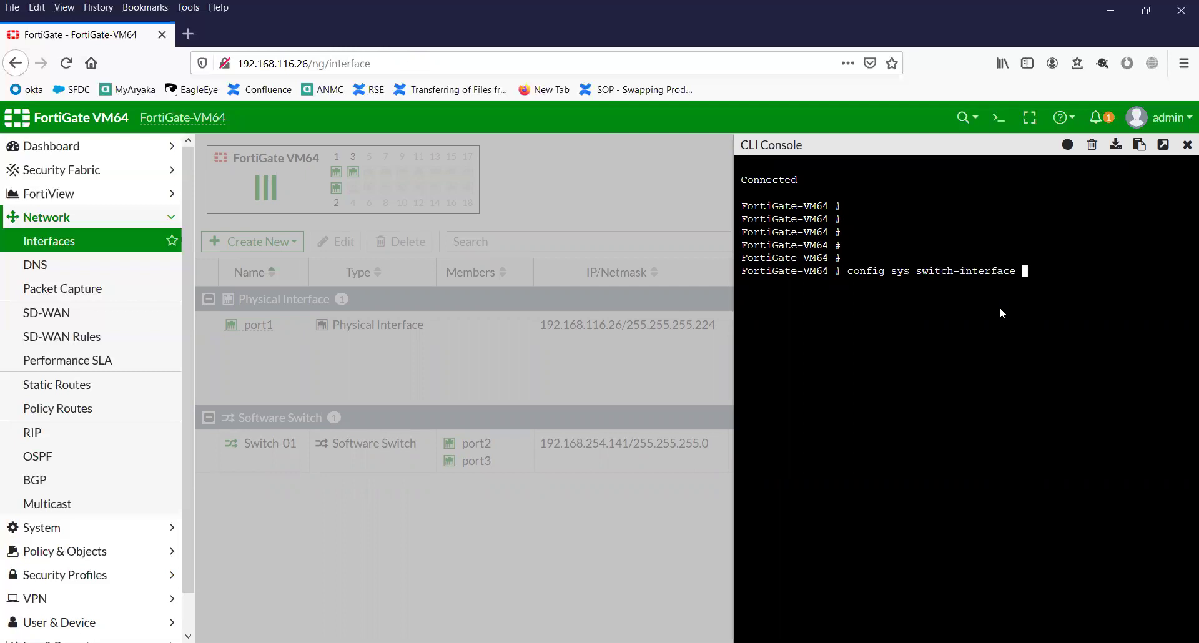
key("Return")
type("show")
key("Return")
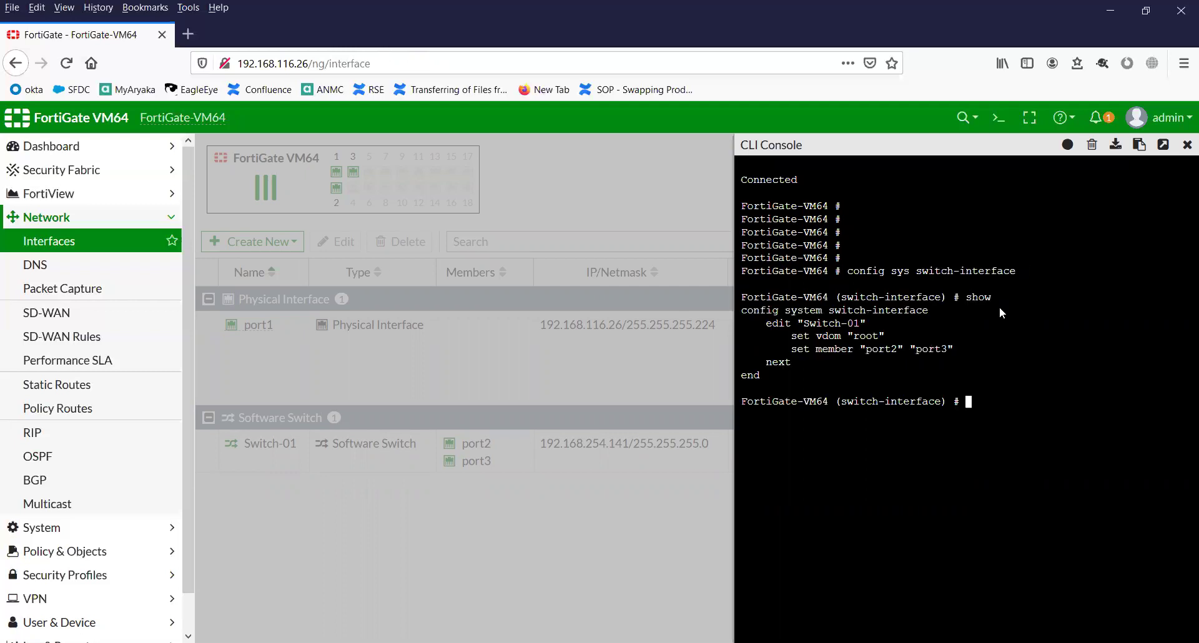
- Enter edit mode for Switch-01 in the CLI and show its configuration
type("edit s")
key("BackSpace")
key("Tab")
key("Return")
type("show")
key("Return")
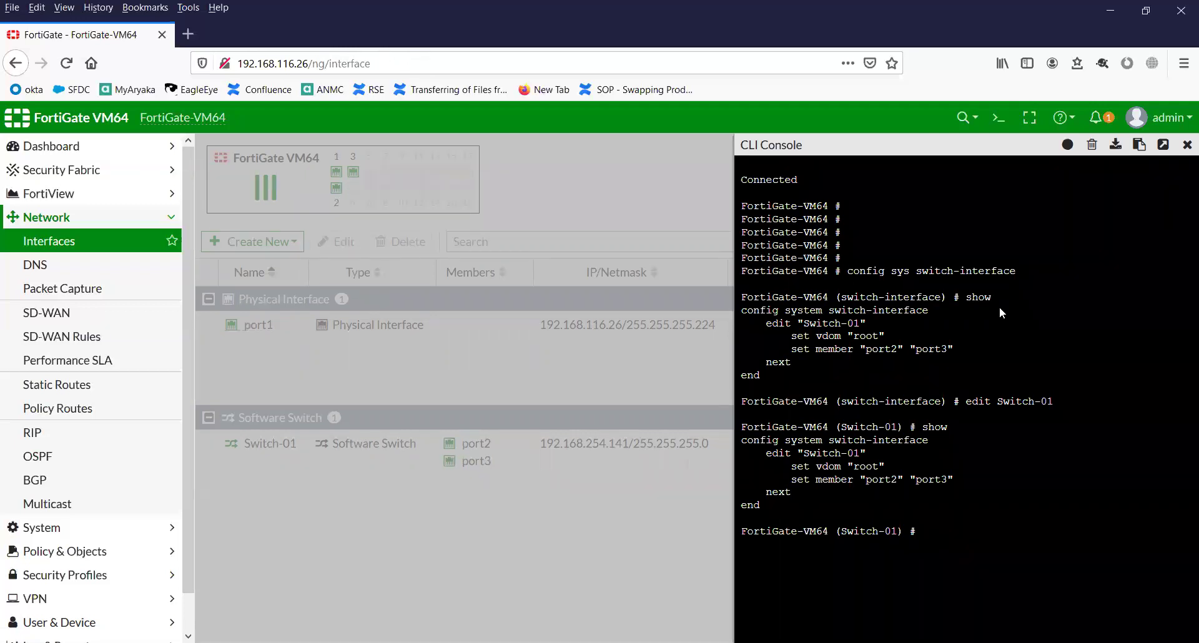
- Remove port3 from the switch with unselect member port3 and show the configuration again
type("unselect member port")
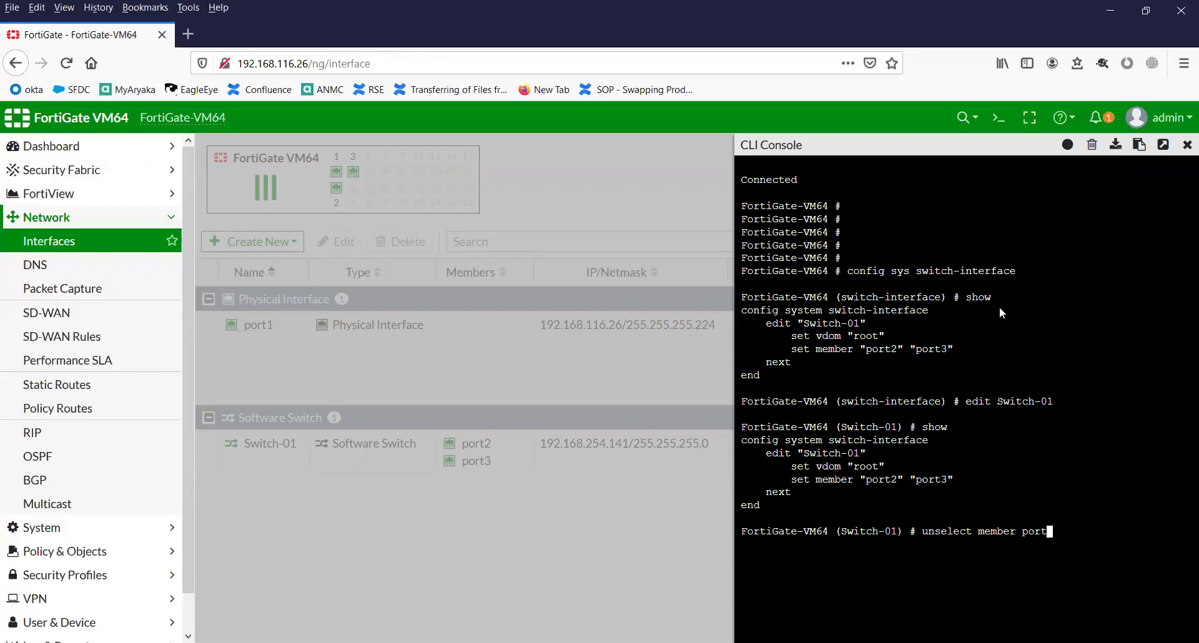
key("Return")
type("show")
key("Return")
key("Return")
key("Return")
- Commit the Switch-01 member change with end and close the CLI console
type("e")
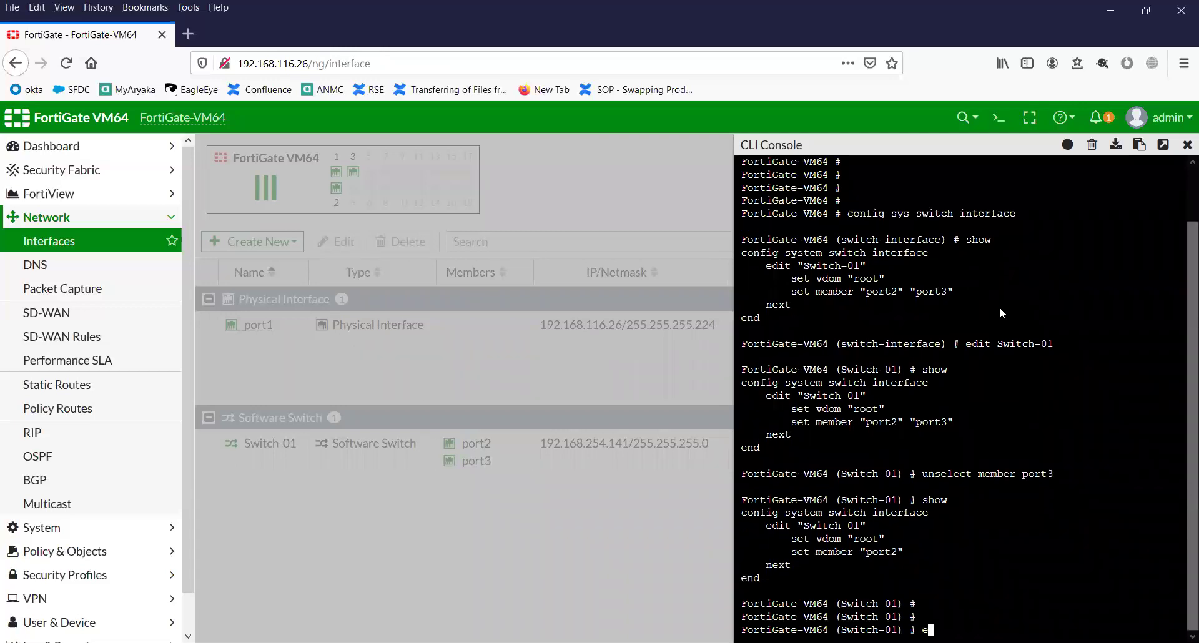
type("nd")
key("Return")
key("Return")
key("Return")
key("Return")
key("Return")
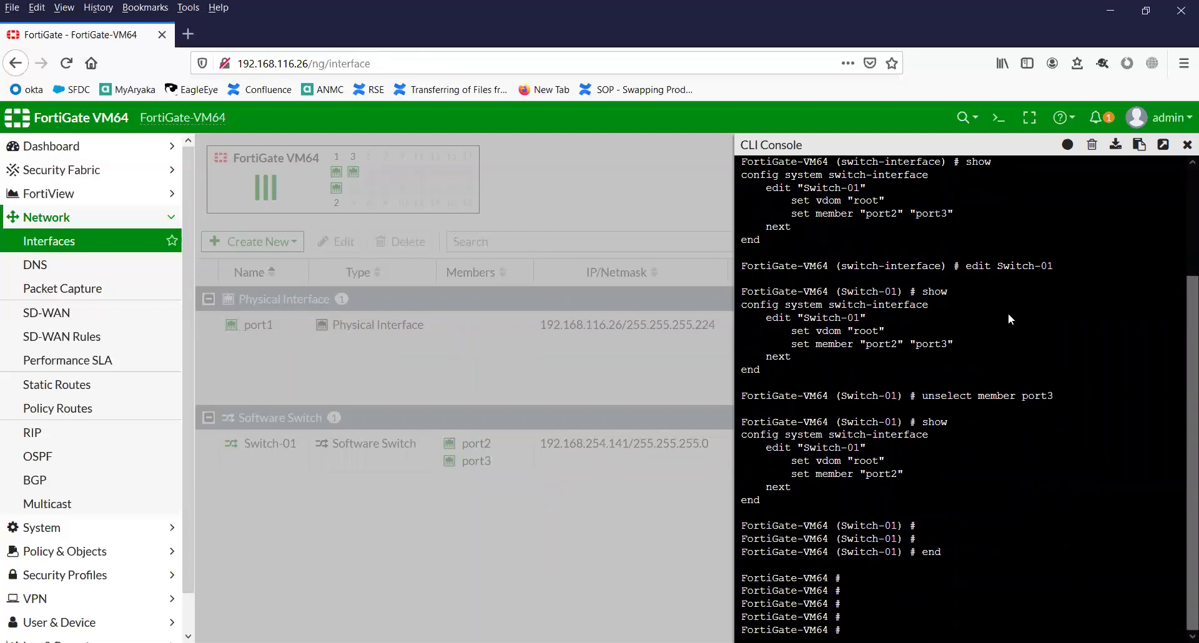
left_click(1187, 144)
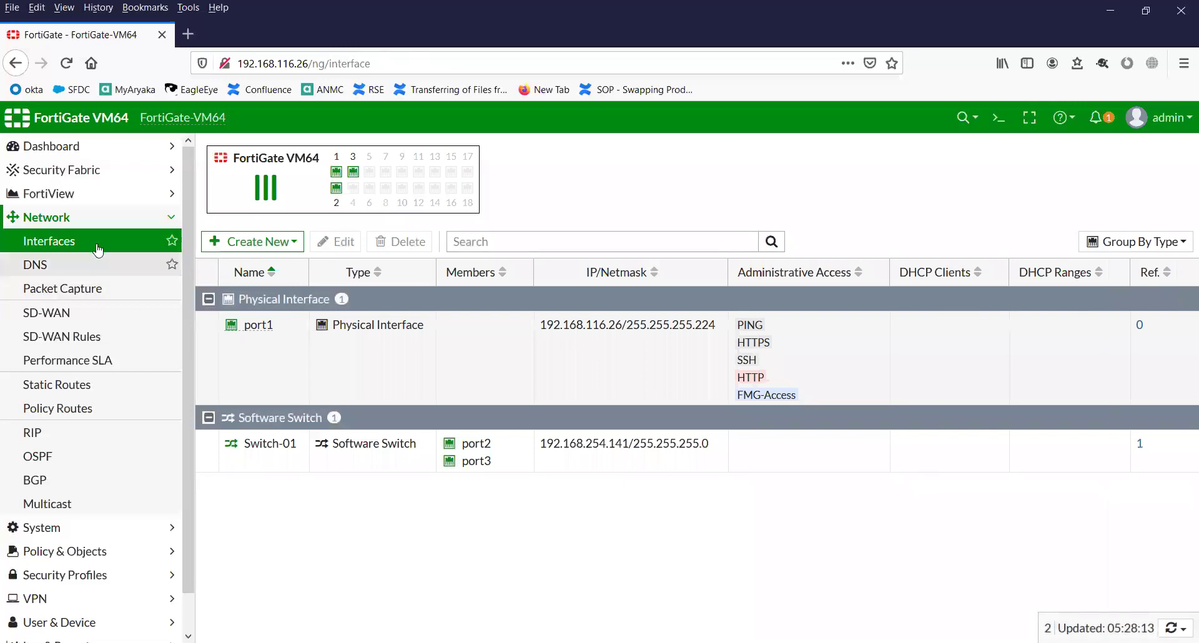
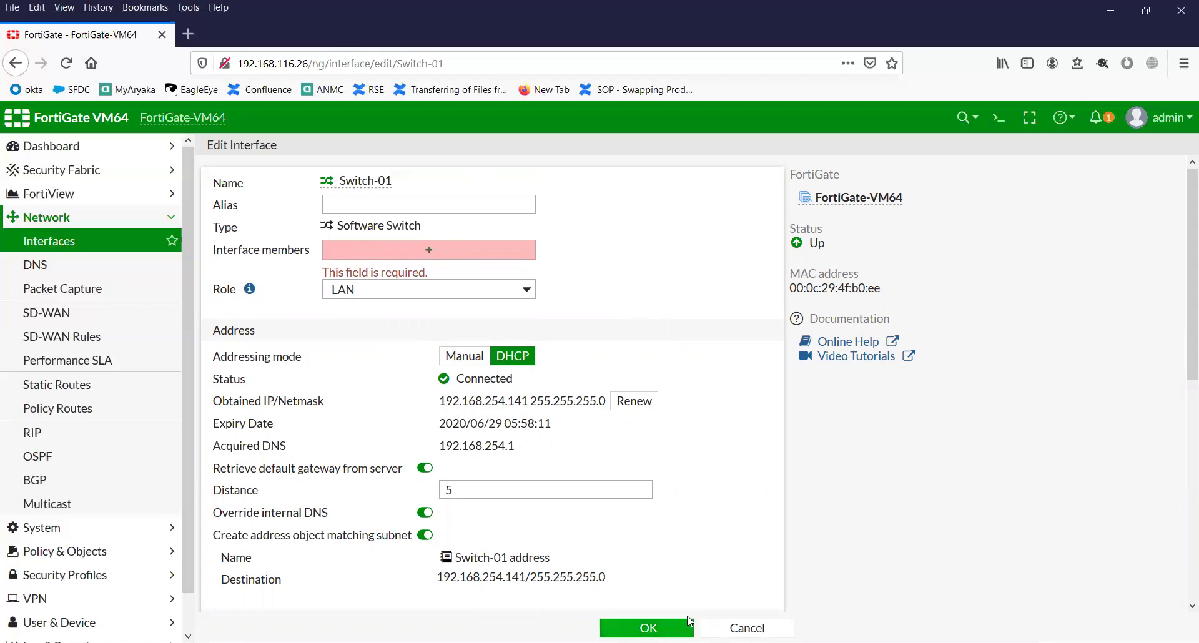
- Leave the Switch-01 editor without saving and select Switch-01 in the interface list
left_click(740, 627)
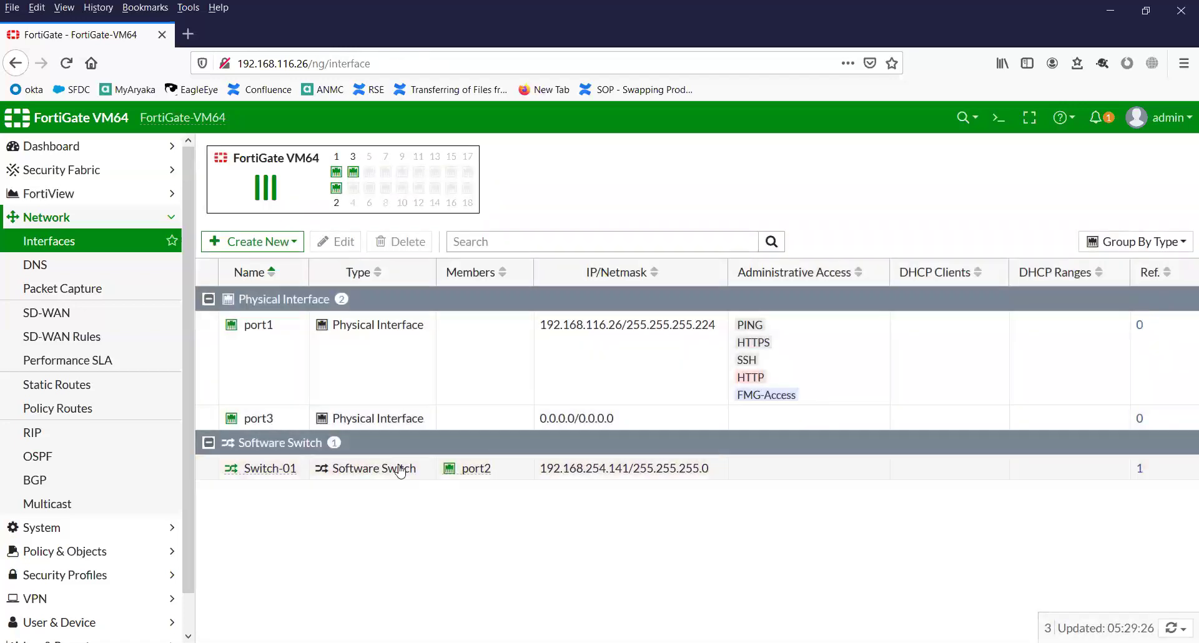
left_click(280, 472)
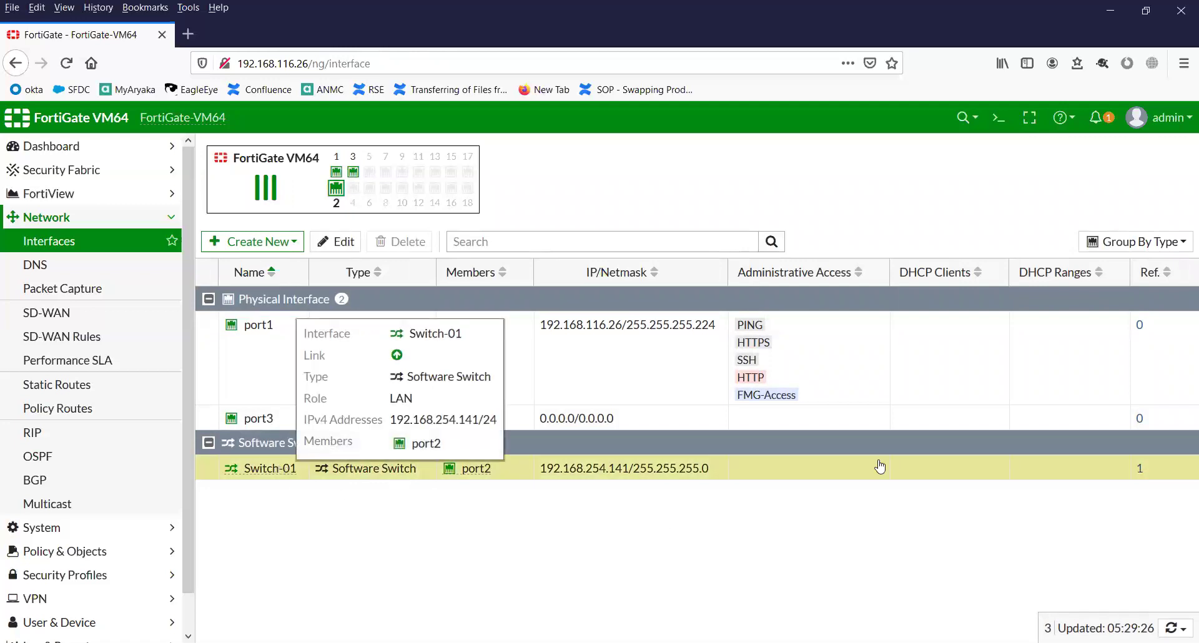
- Search the configuration for references to the switch in the CLI console with sh | grep -f Switch-01
left_click(999, 118)
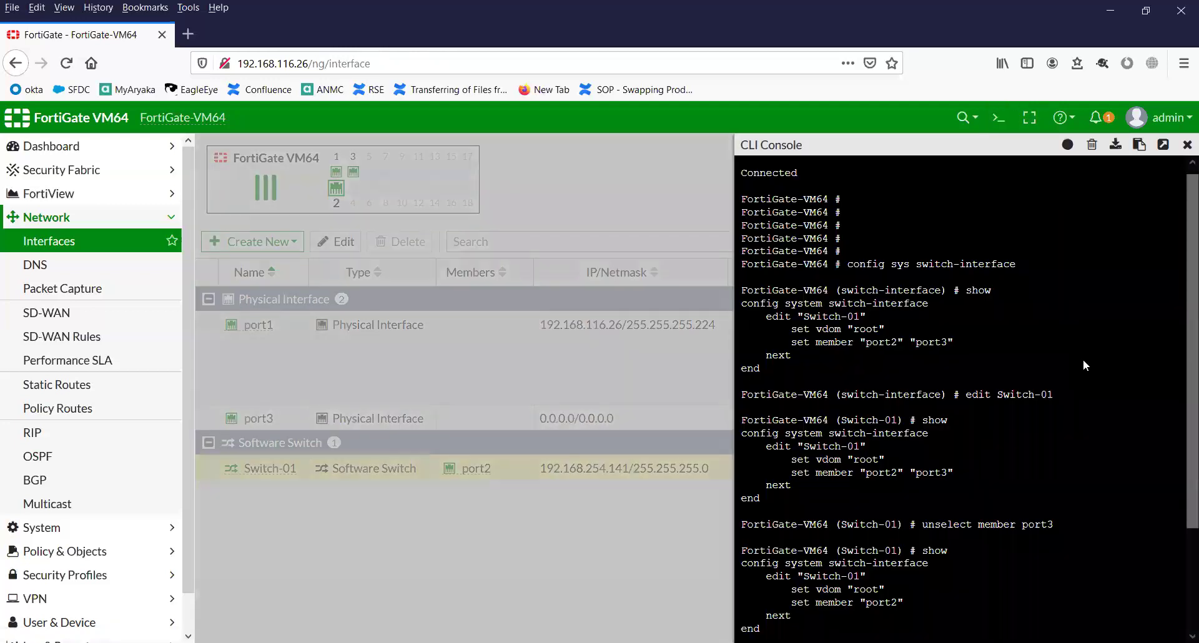
type("config")
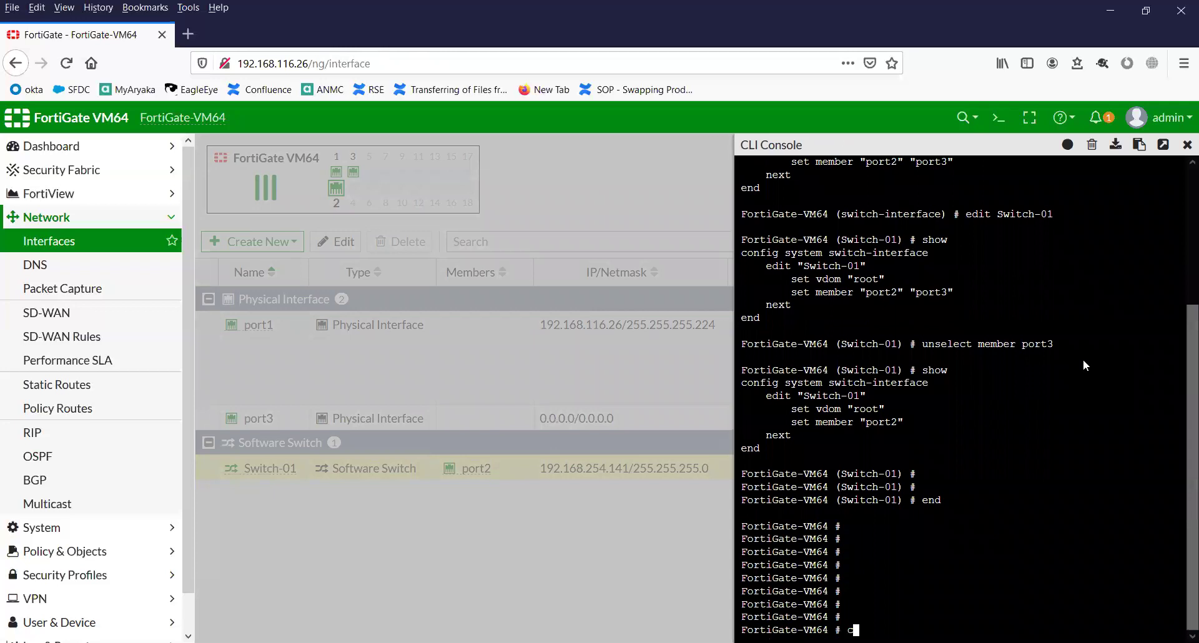
key("BackSpace")
key("BackSpace")
key("BackSpace")
key("BackSpace")
key("BackSpace")
key("BackSpace")
type("sh")
type("grep -f Switch-01")
key("Return")
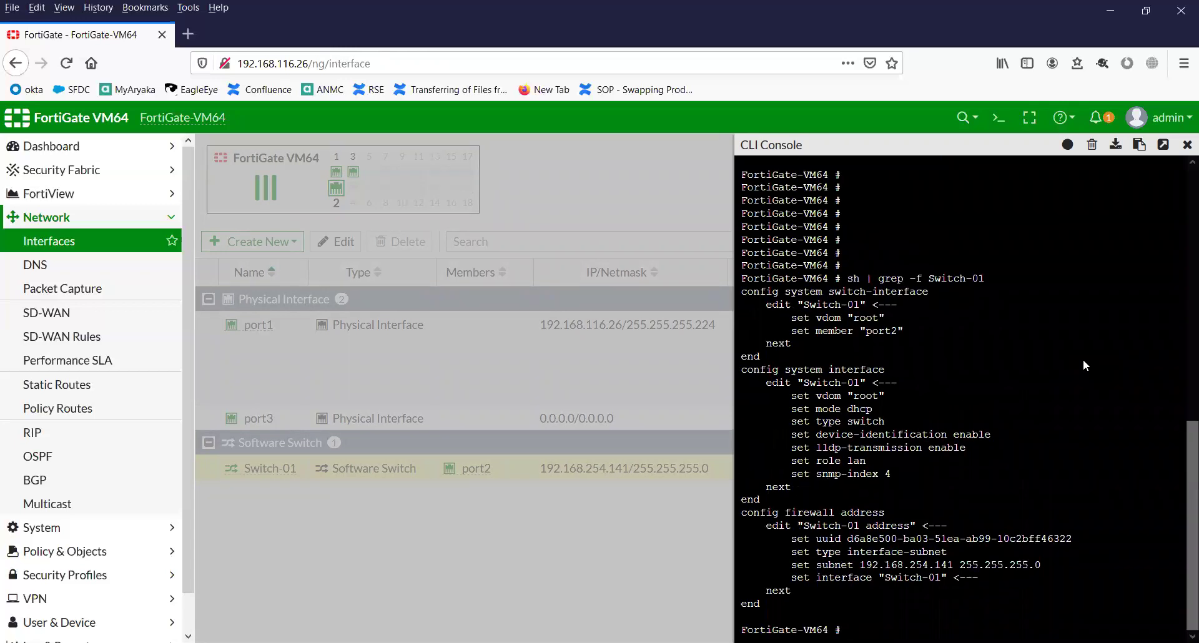
- Delete the Switch-01 address object under config firewall address and commit with end
type("config")
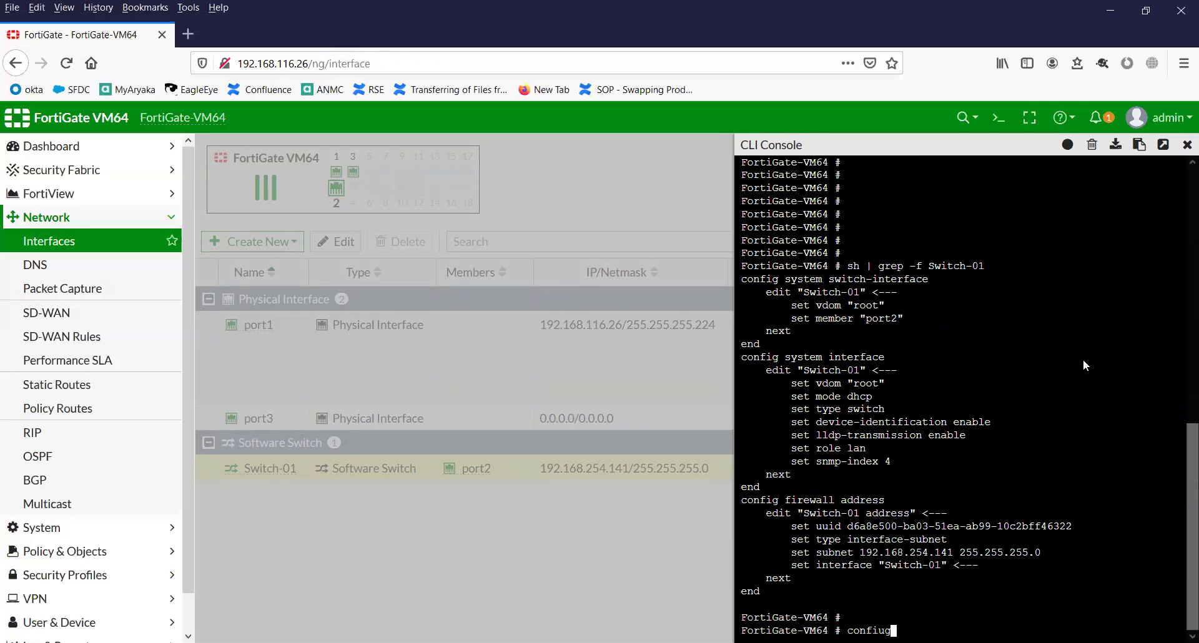
key("BackSpace")
type("g firewall address")
key("Return")
type("delete Switch-01\\ address")
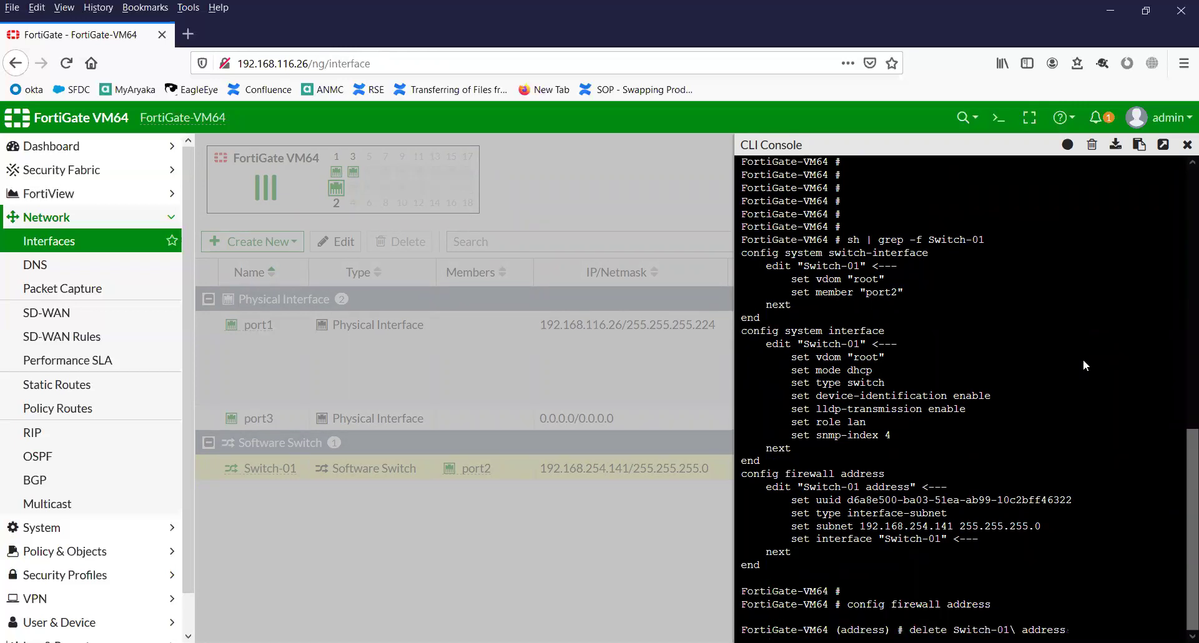
key("Return")
type("end")
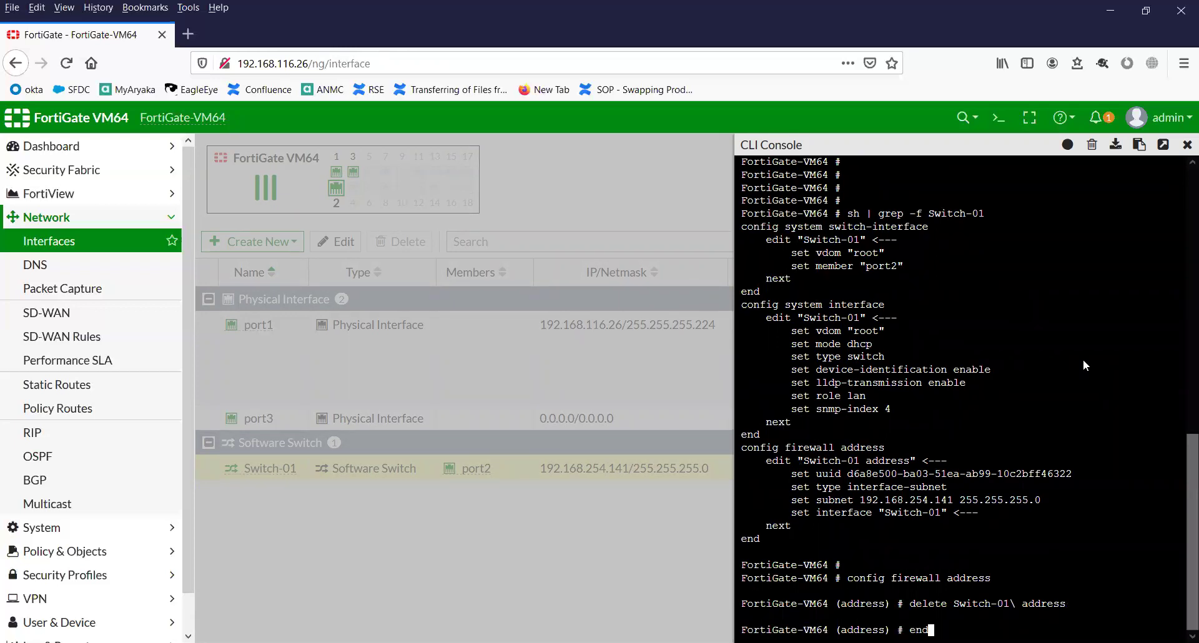
key("Return")
key("Return")
key("Return")
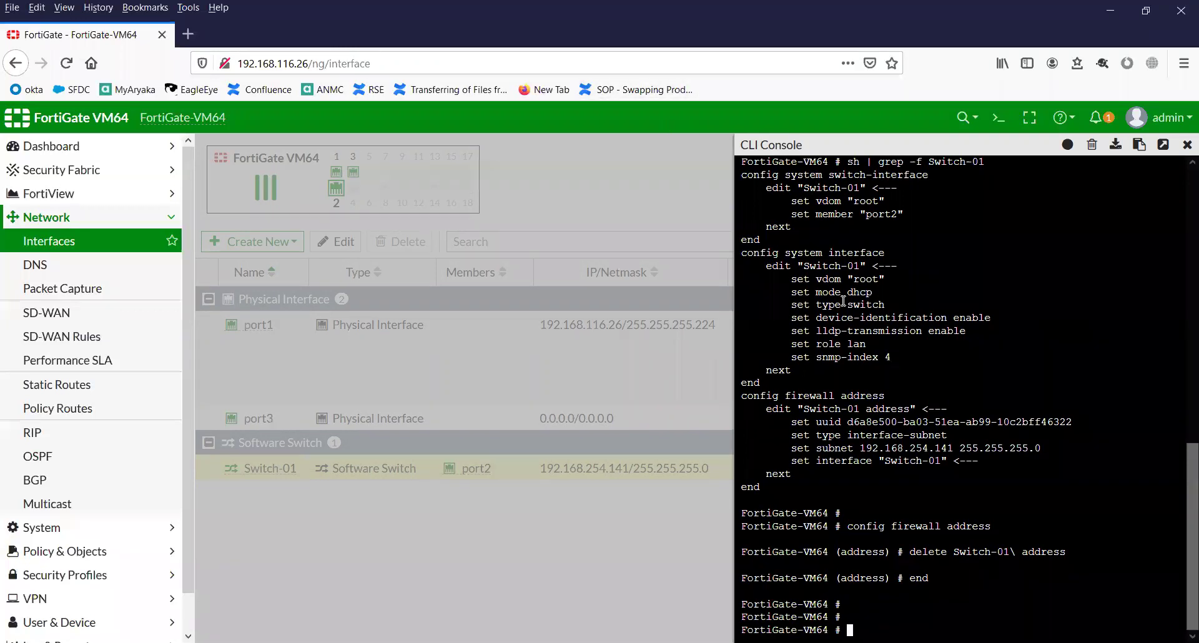
- Rerun sh | grep -f Switch-01 to check the remaining references to the switch
key("Return")
key("Return")
key("Up")
key("Up")
key("Up")
key("Up")
key("Return")
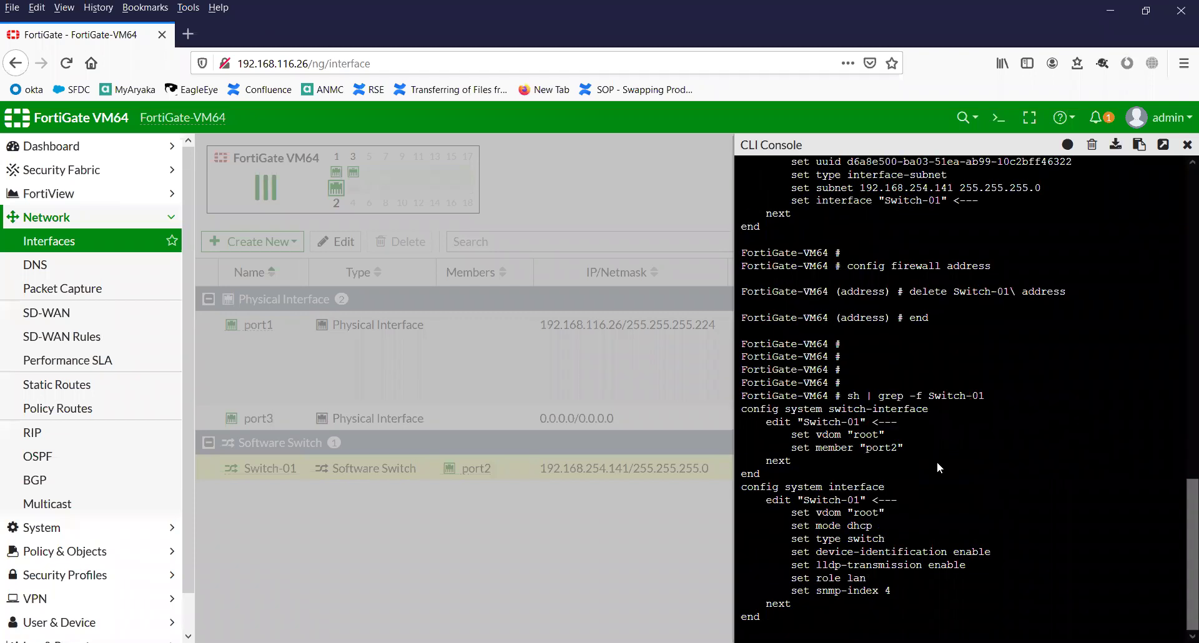
key("Return")
key("Return")
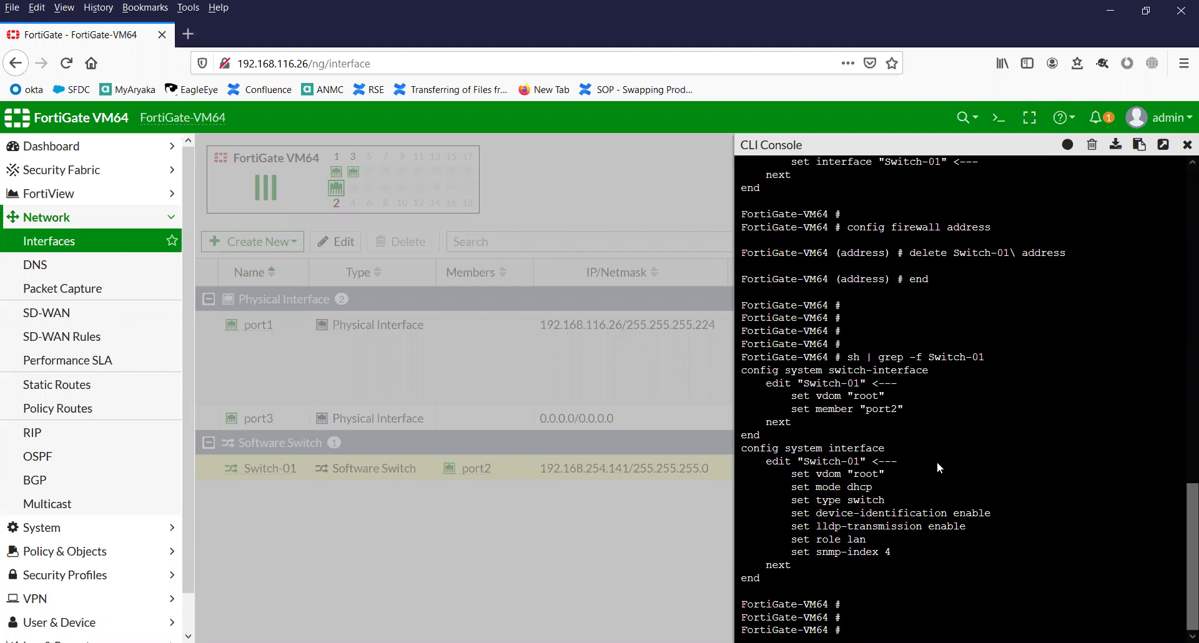
key("Return")
key("Return")
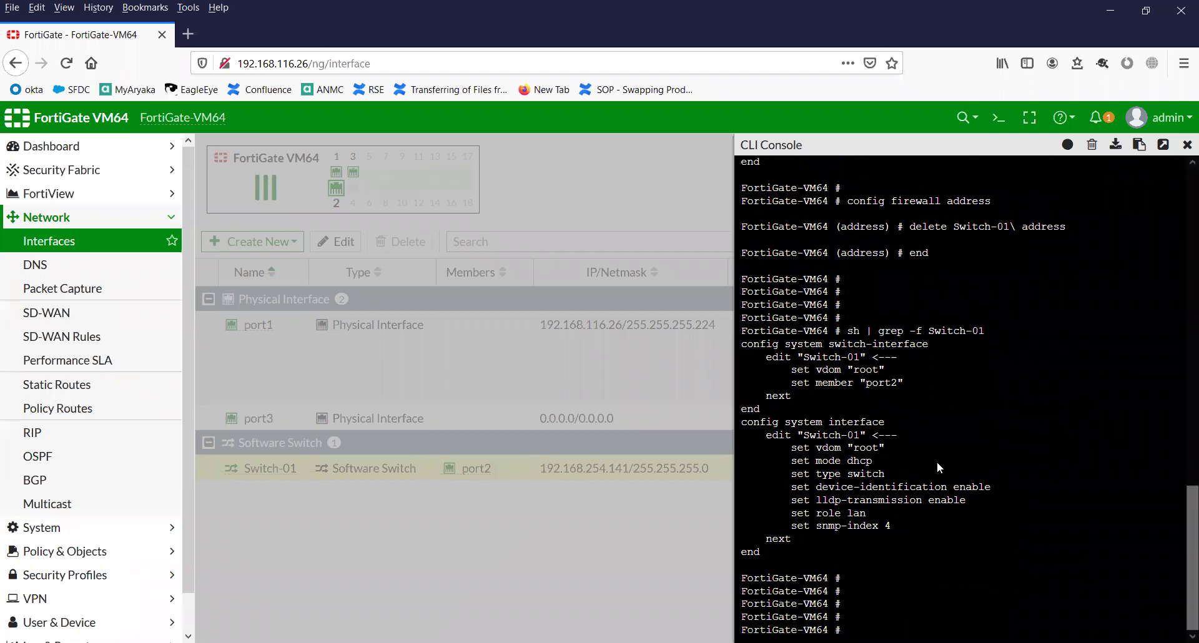
key("Return")
key("Return")
- Write config system switch-interface at the CLI prompt without running it
type("config")
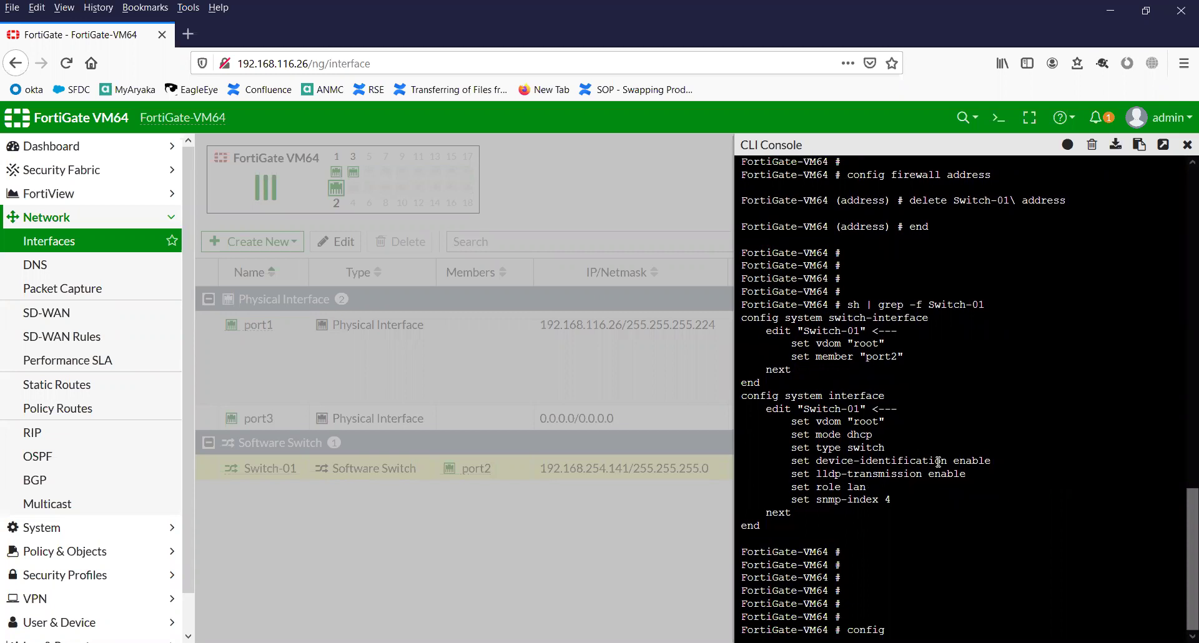
type("system switch-interface")
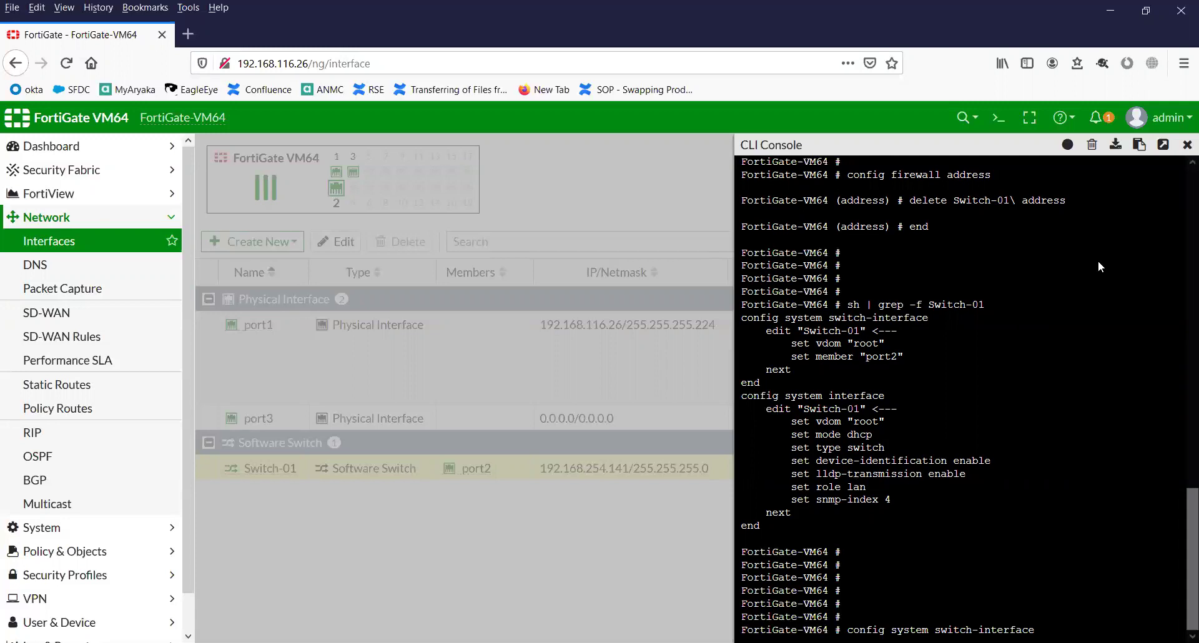
- Close the CLI console, refresh the interface list and select Switch-01
left_click(1188, 144)
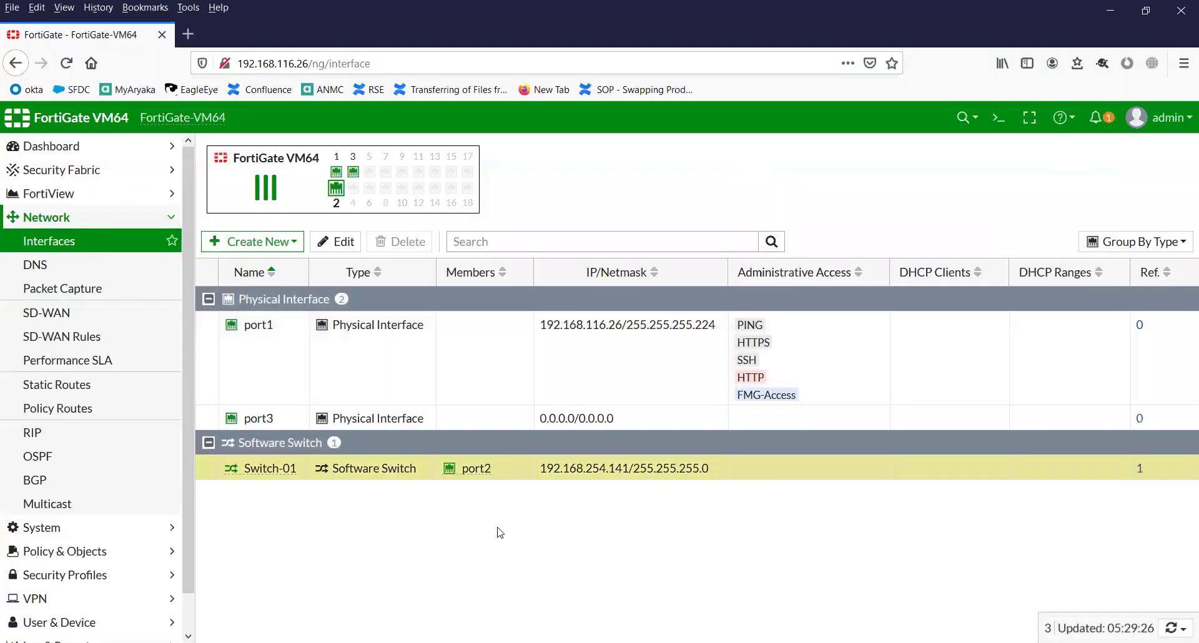
left_click(103, 248)
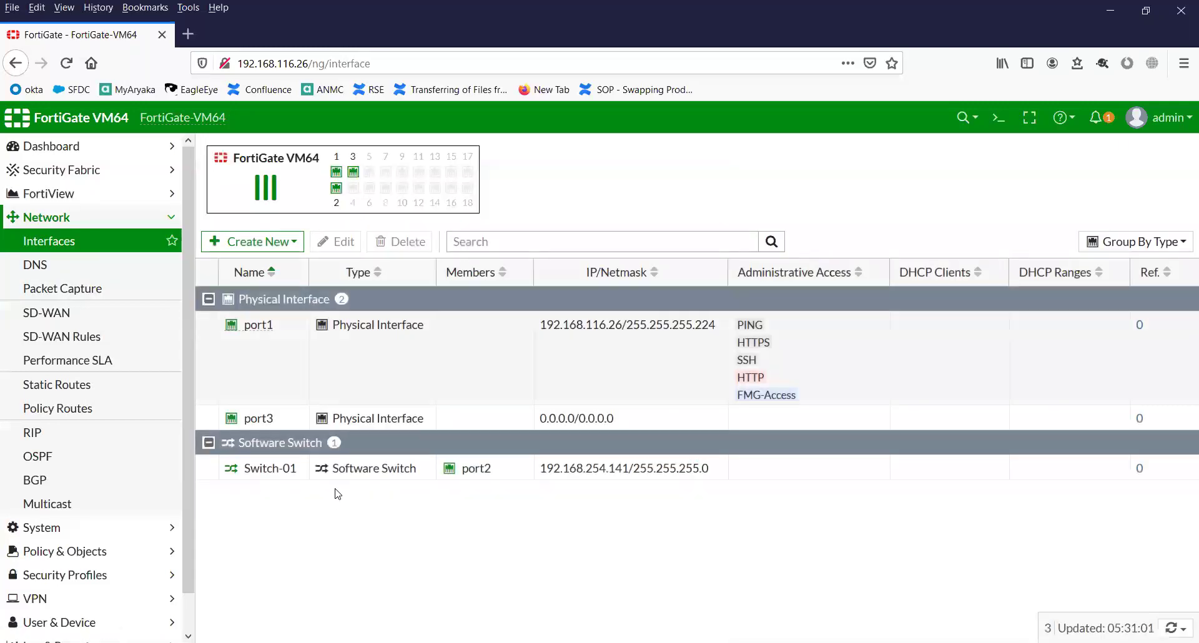
left_click(338, 477)
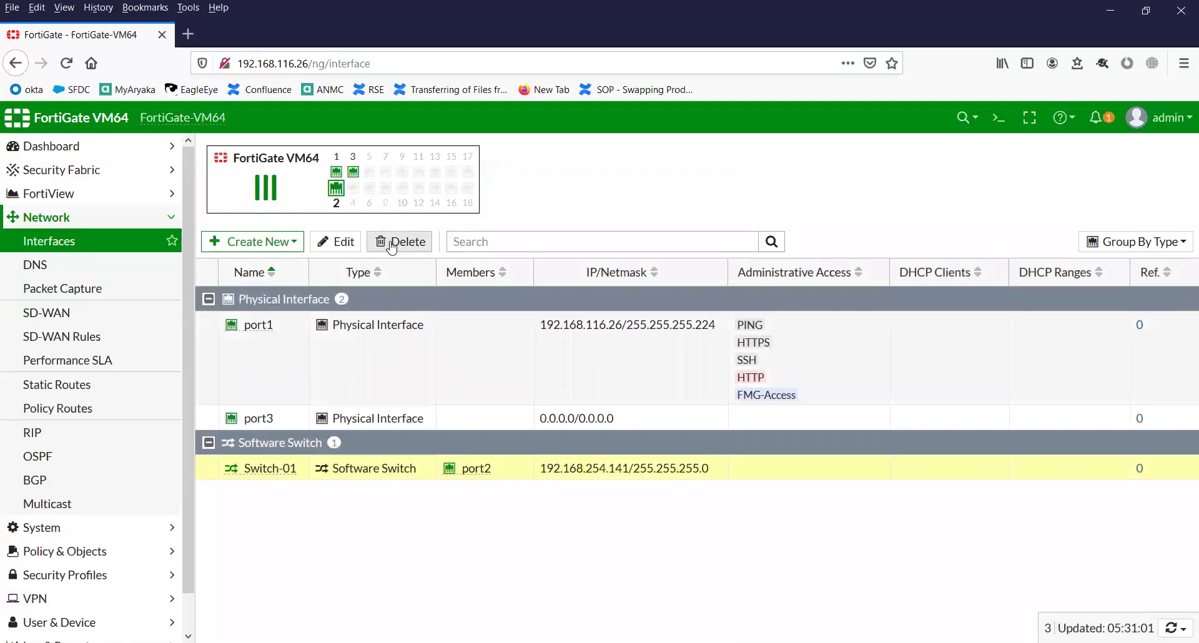
- Reopen the CLI console, run config system switch-interface and show the software switches
left_click(1004, 121)
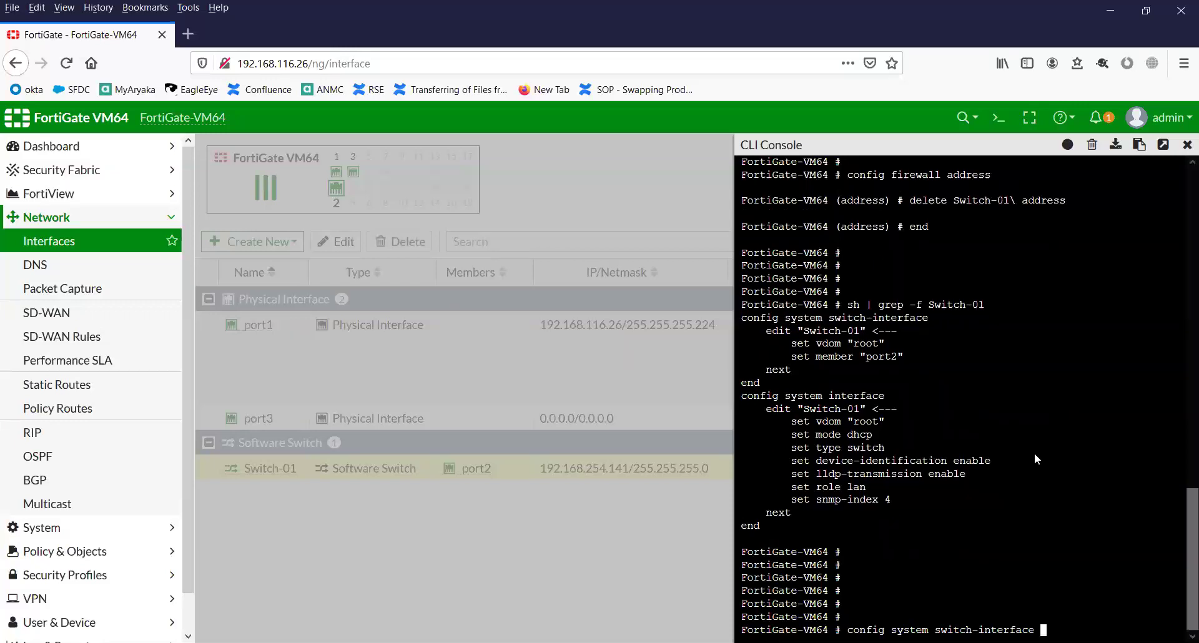
key("Return")
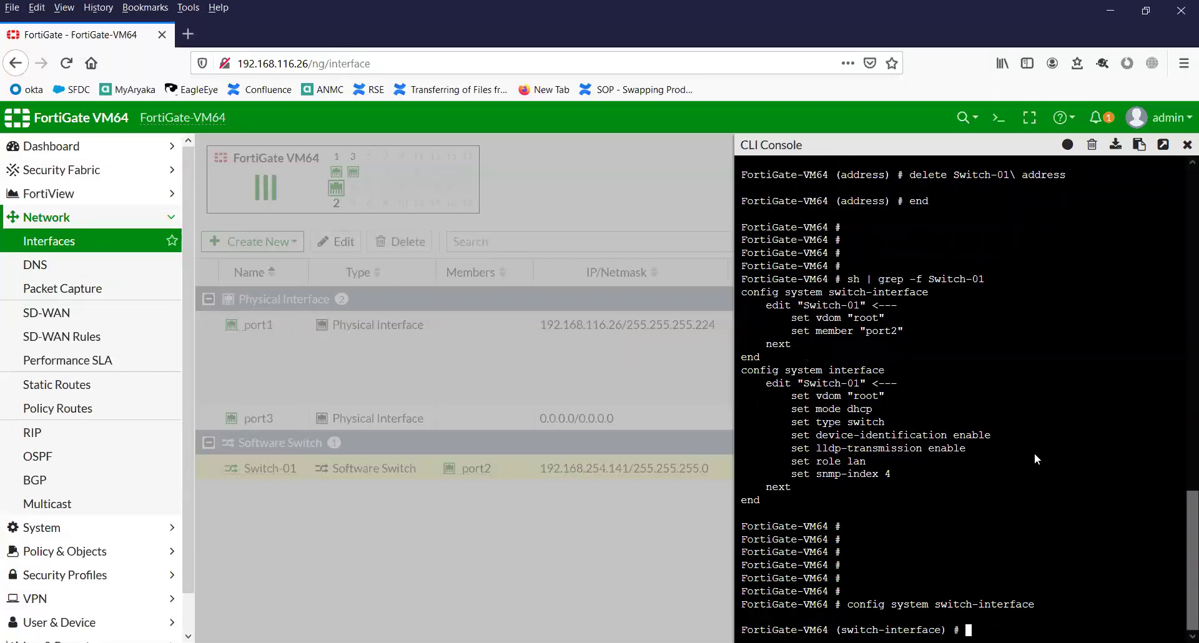
key("Return")
type("show")
key("Return")
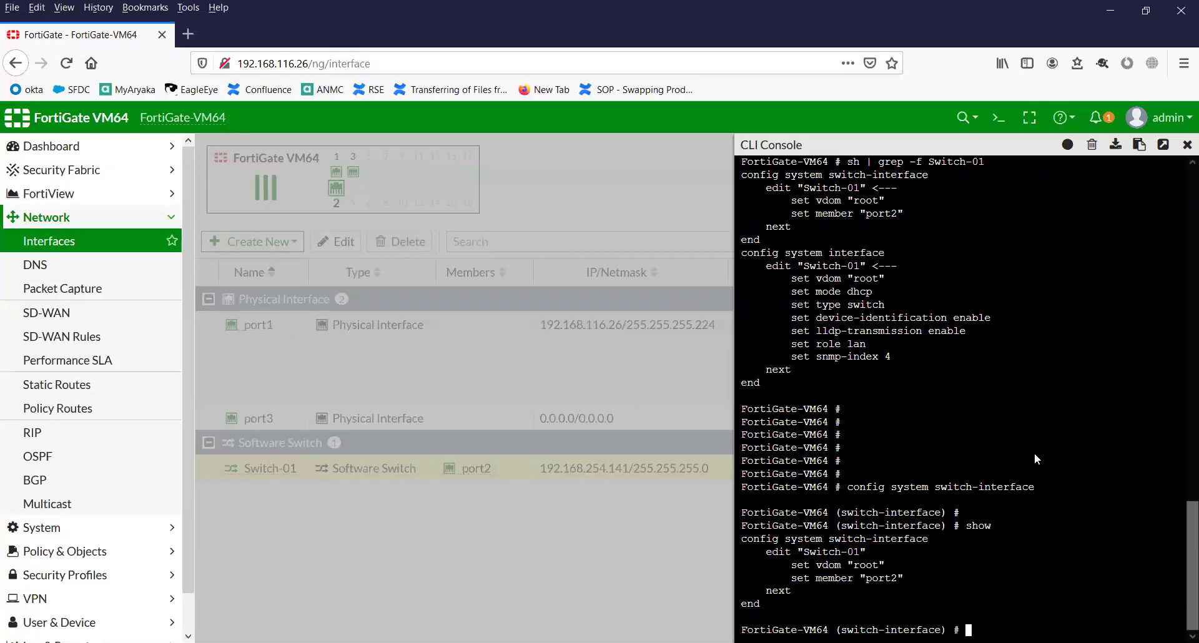
- Delete Switch-01 in the switch-interface configuration, show the configuration and commit with end
type("delete Switch-01")
key("Return")
key("Return")
type("show")
key("Return")
type("end")
key("Return")
key("Return")
key("Return")
key("Return")
key("Return")
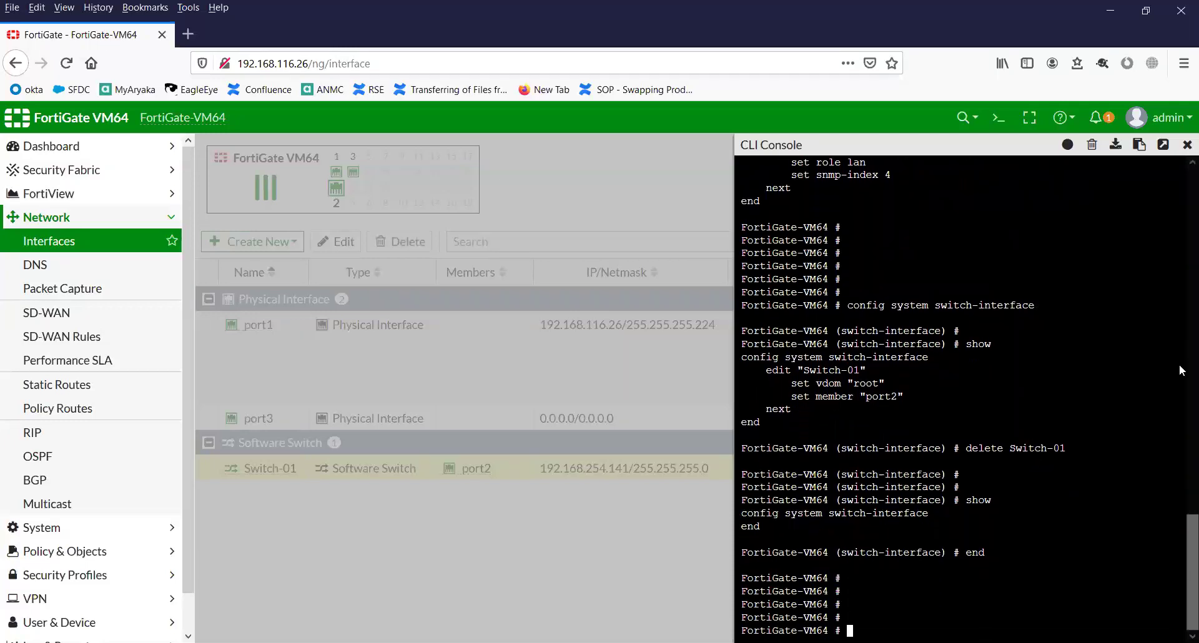
- Close the CLI console, refresh the interface list and check the port2 and port3 entries
left_click(1187, 145)
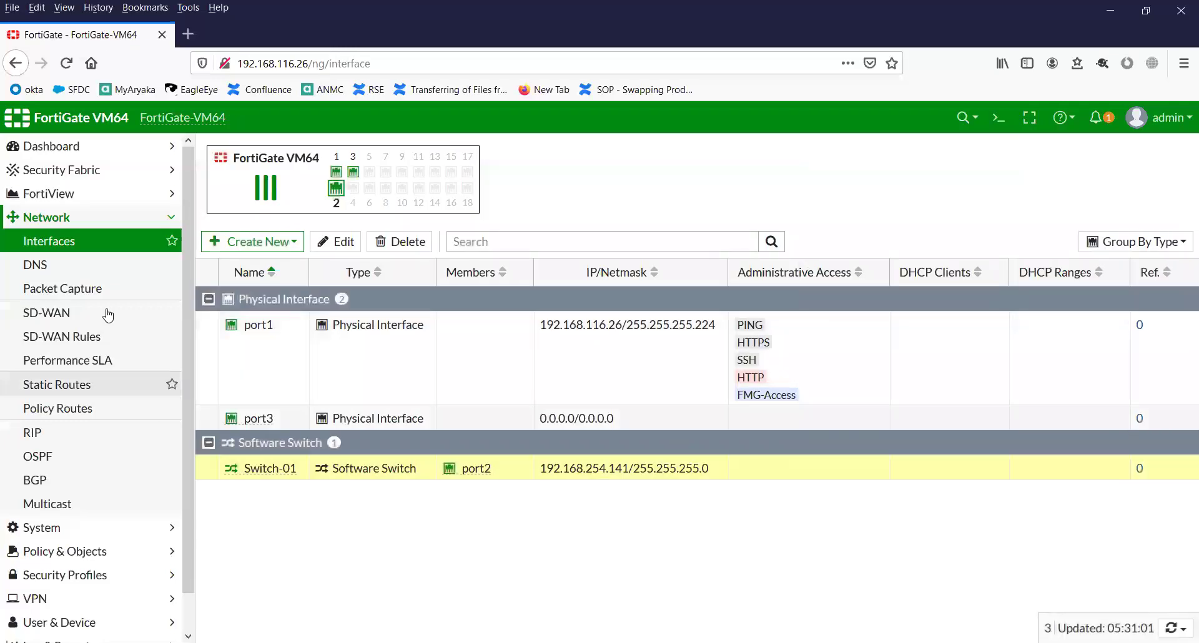
left_click(90, 249)
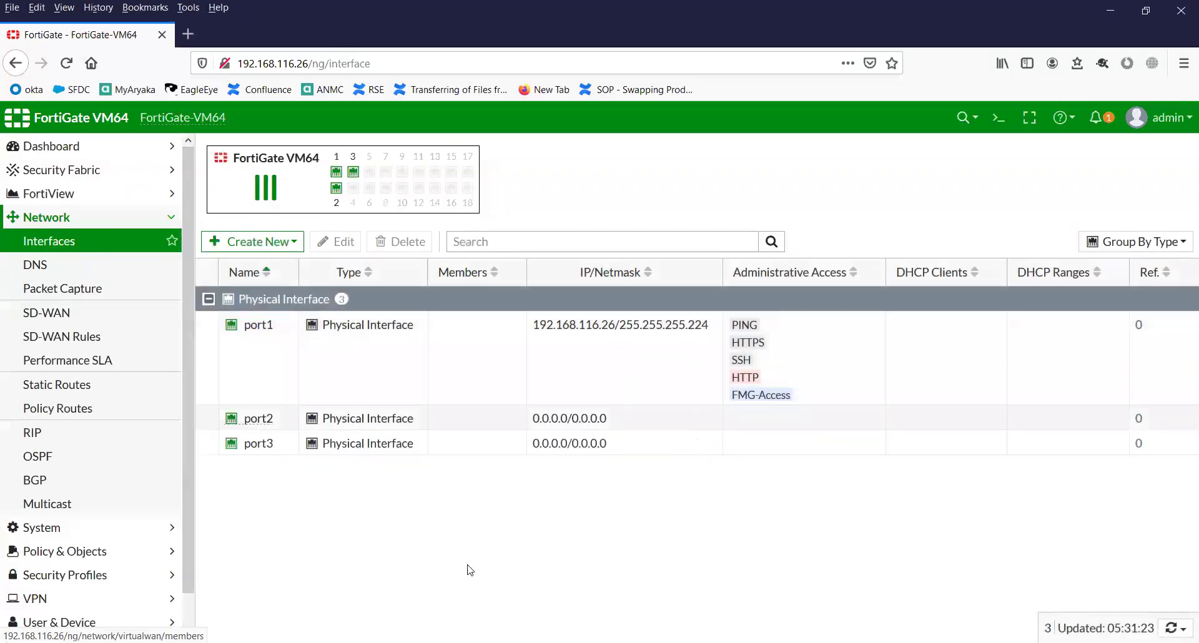
left_click_drag(275, 419, 247, 455)
left_click(256, 423)
left_click(249, 446)
left_click(252, 427)
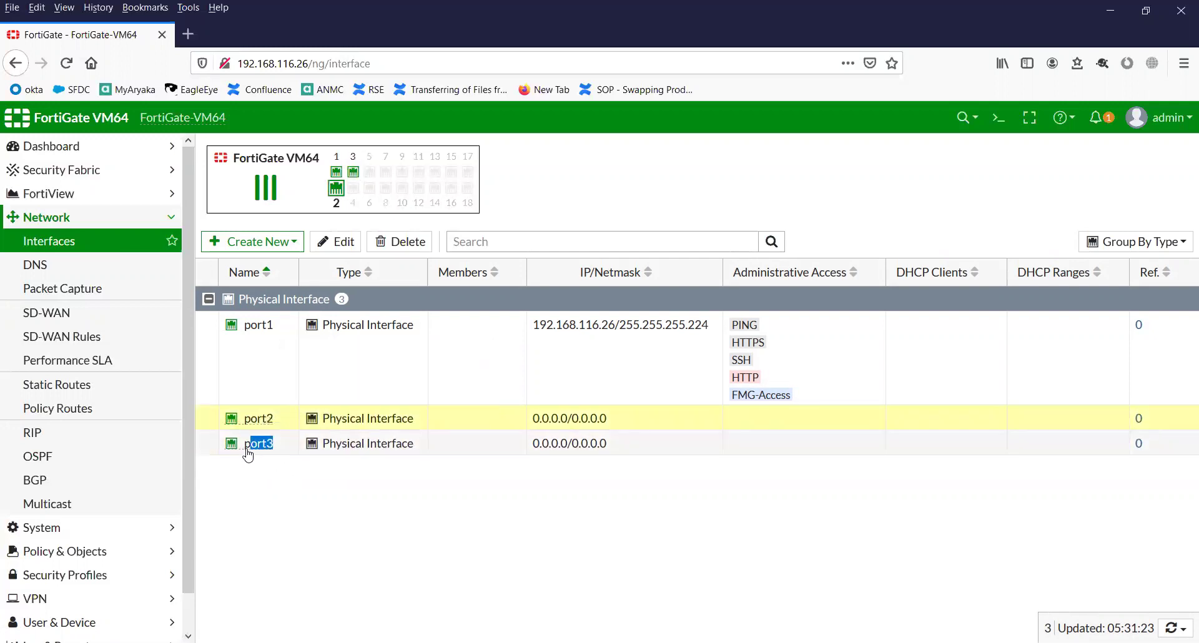
left_click(247, 453)
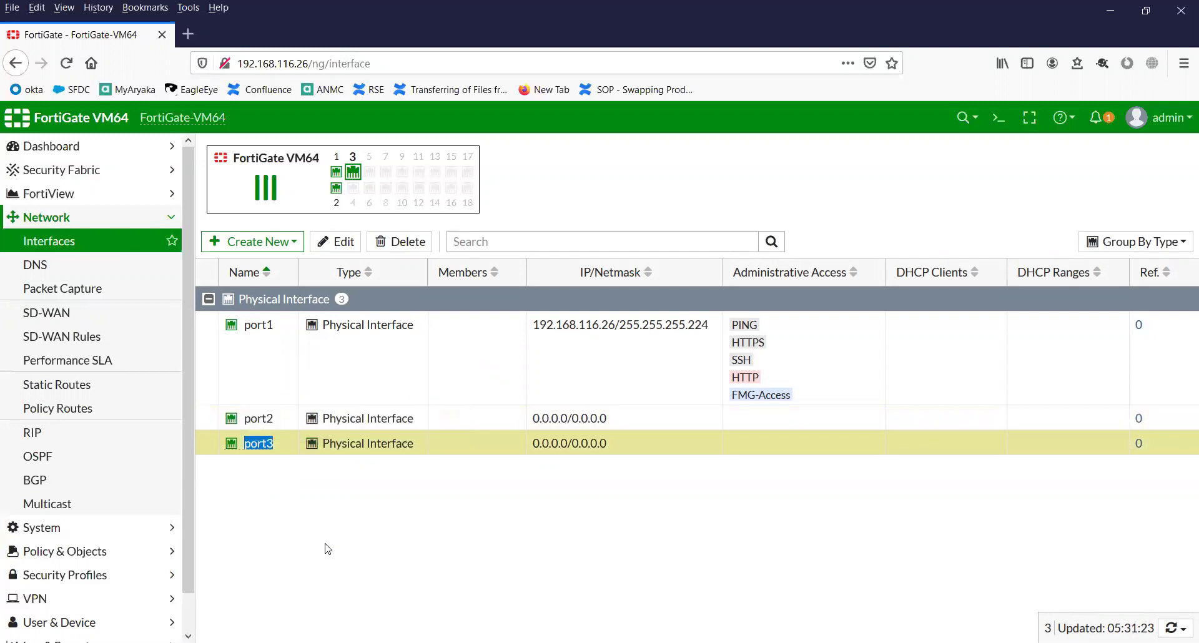